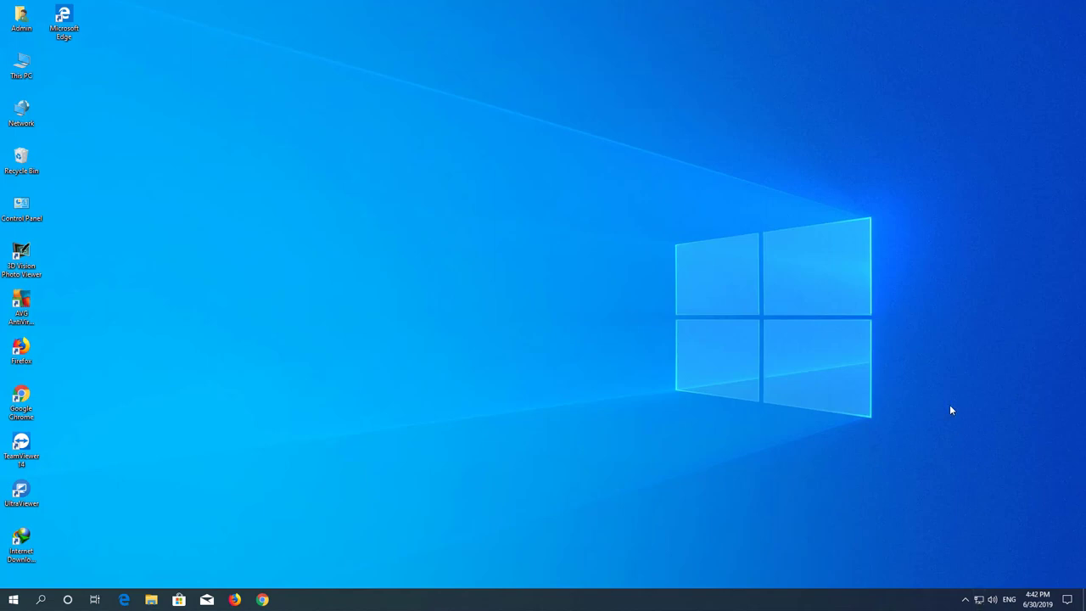
Step: Review the properties of the connected VIETCLOUD TV Wi-Fi network, including its IP settings, and close Settings
click(978, 599)
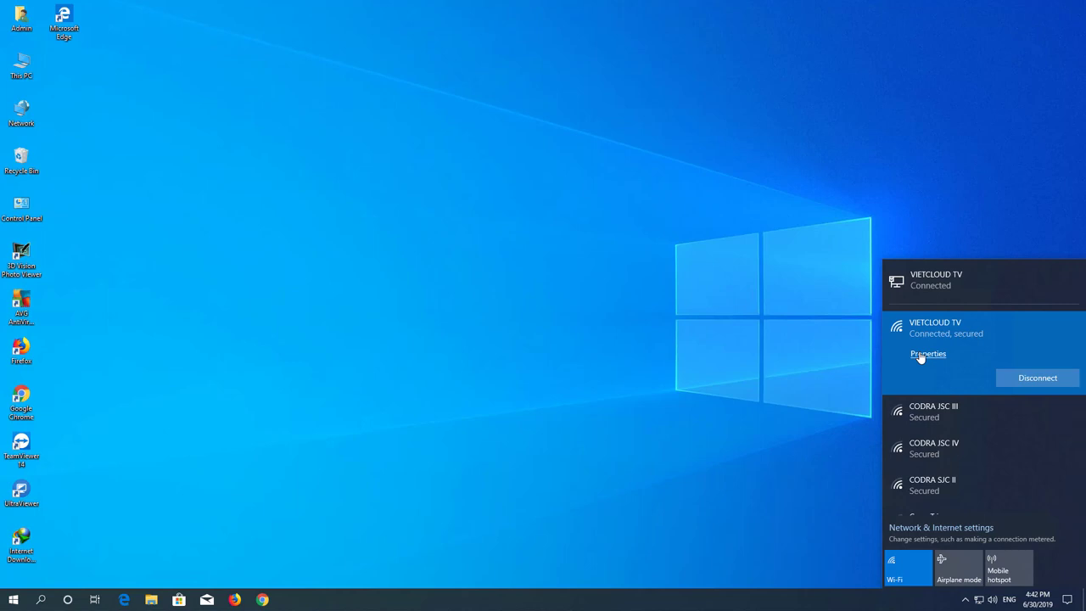
click(928, 354)
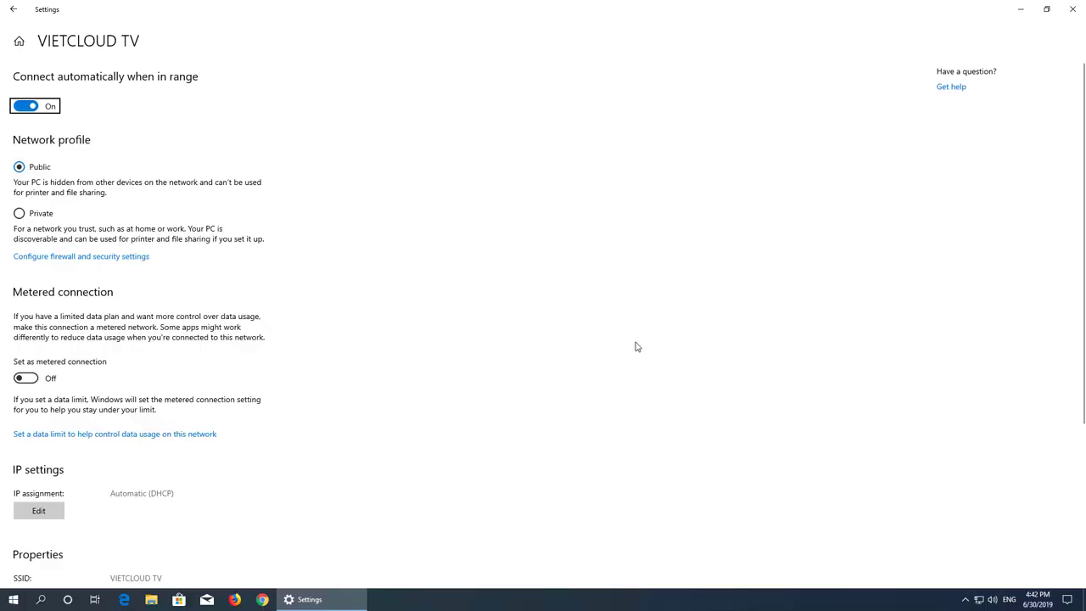
scroll(321, 376, down, 5)
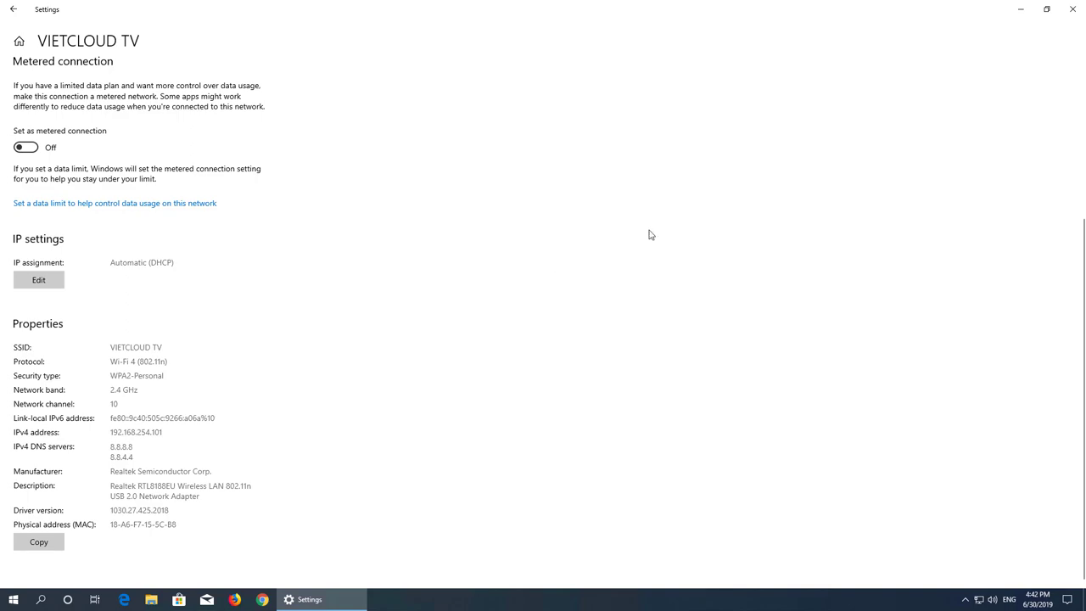
click(1072, 9)
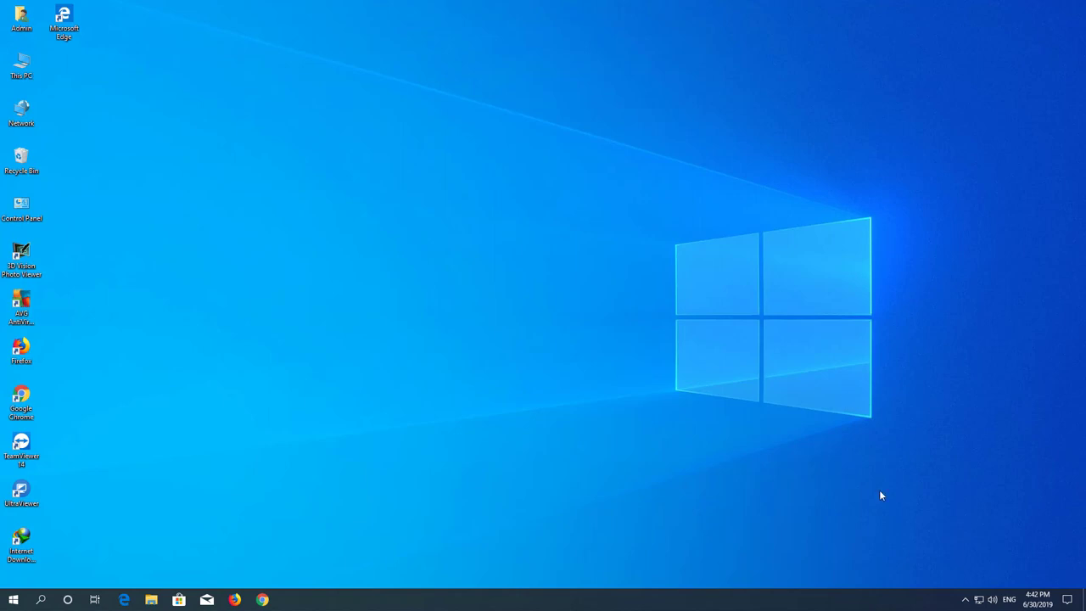
Step: Open the Network & Internet settings and bring up the list of network adapters
right_click(980, 600)
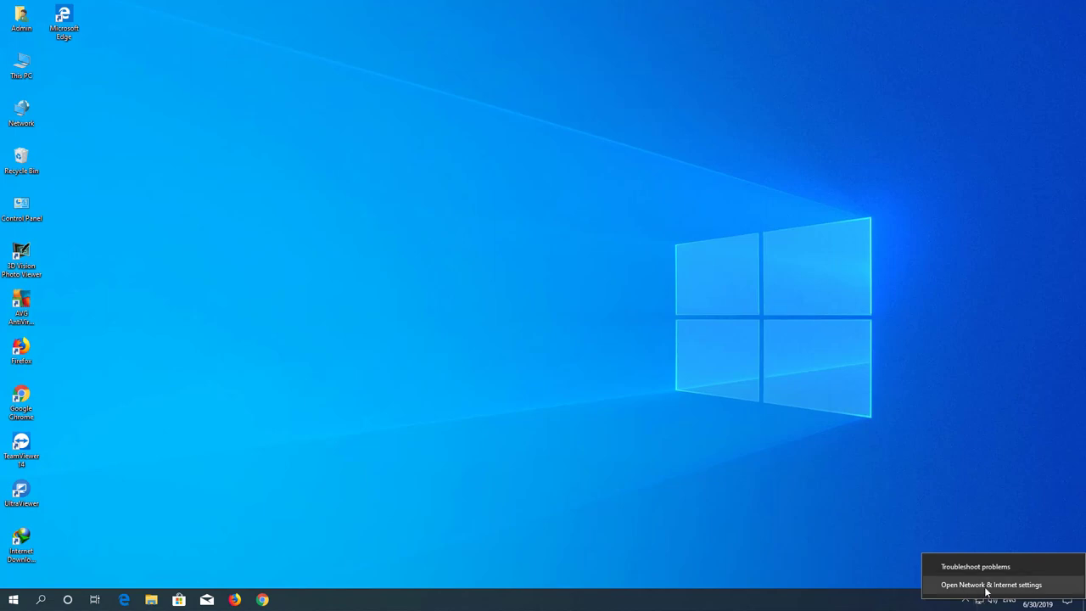
click(987, 586)
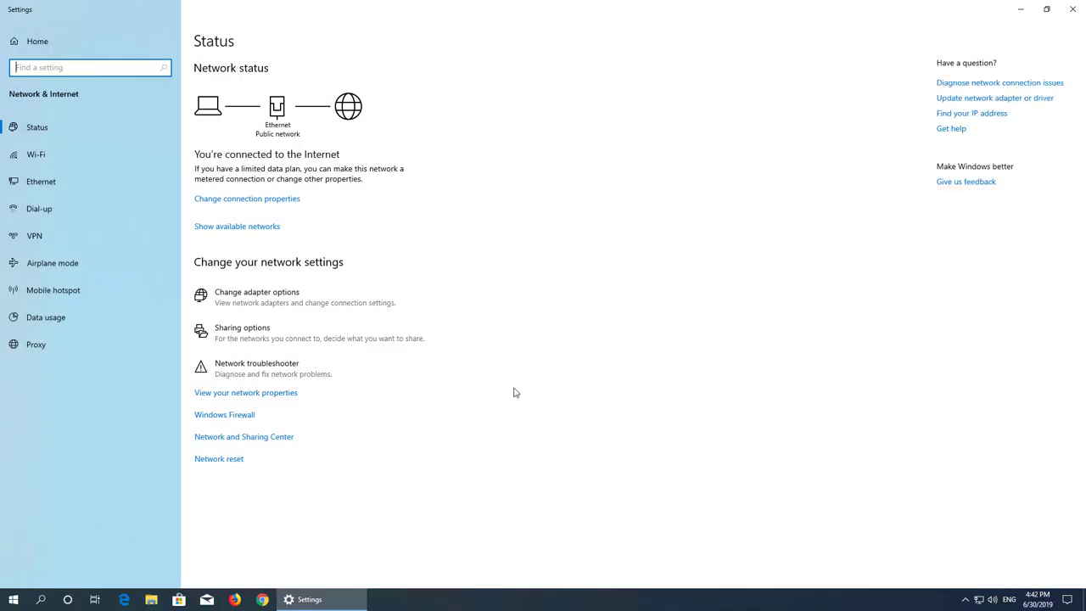
click(281, 295)
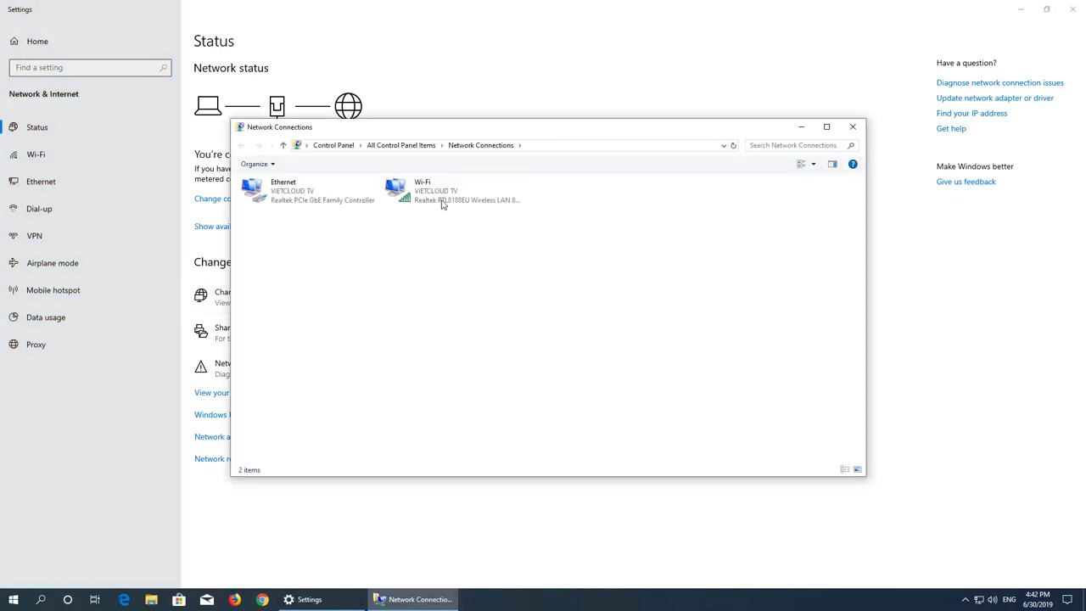
Step: Inspect which wireless device the Wi-Fi adapter uses in its properties, and cancel without changing anything
right_click(442, 200)
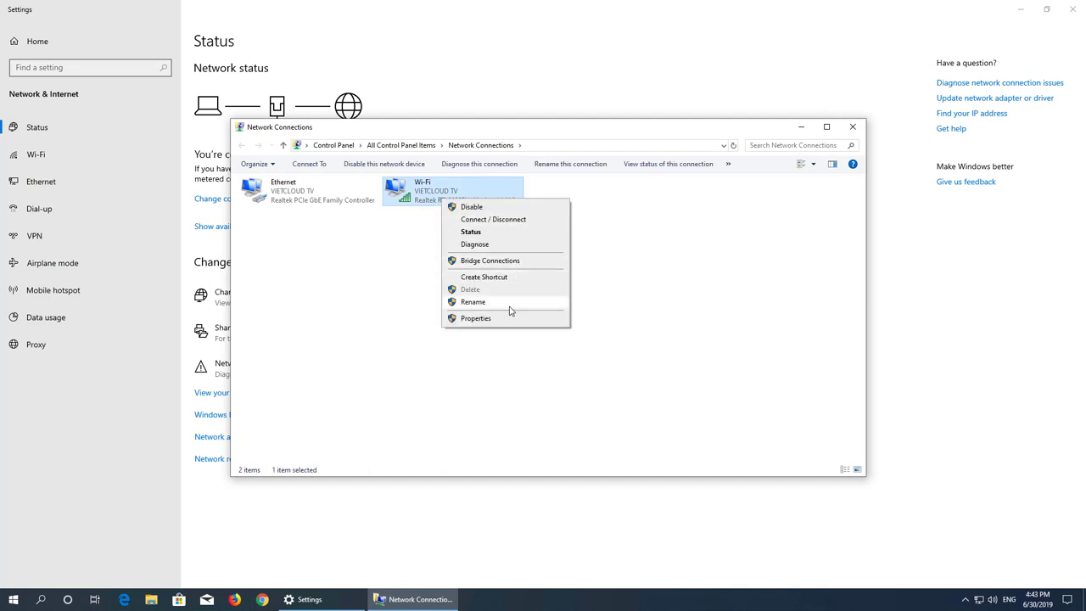
click(475, 319)
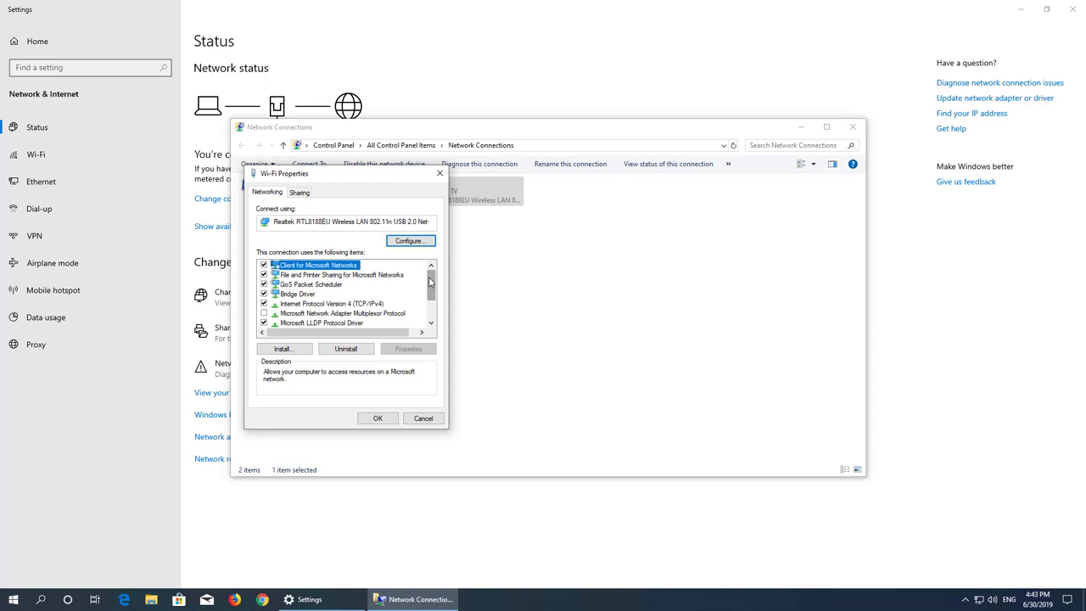
mouse_move(431, 282)
mouse_down()
mouse_move(431, 308)
mouse_move(430, 272)
mouse_up()
drag(371, 179, 431, 183)
mouse_move(340, 229)
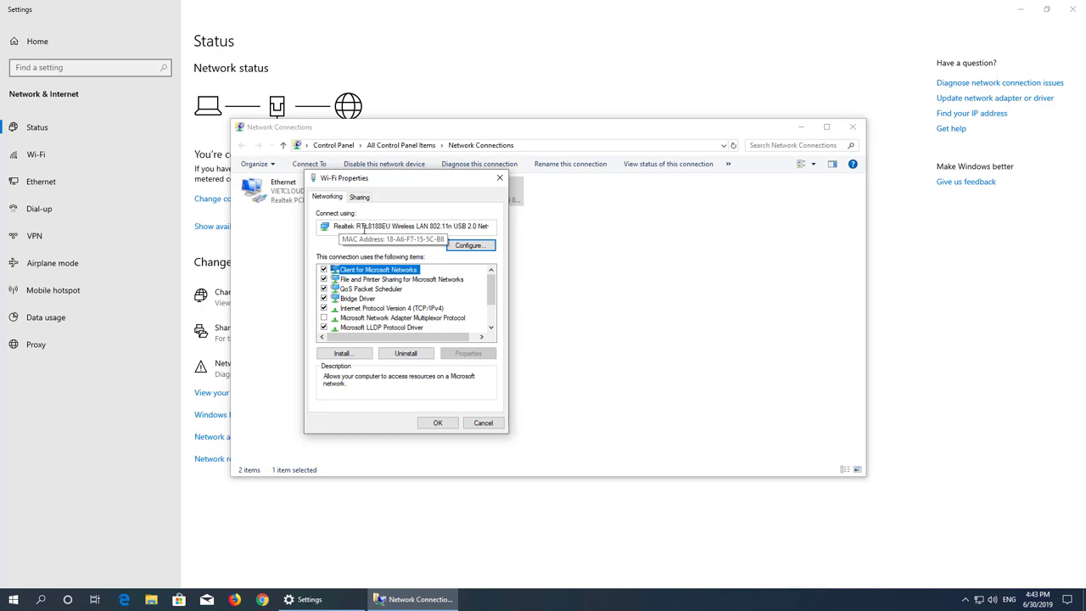
click(488, 228)
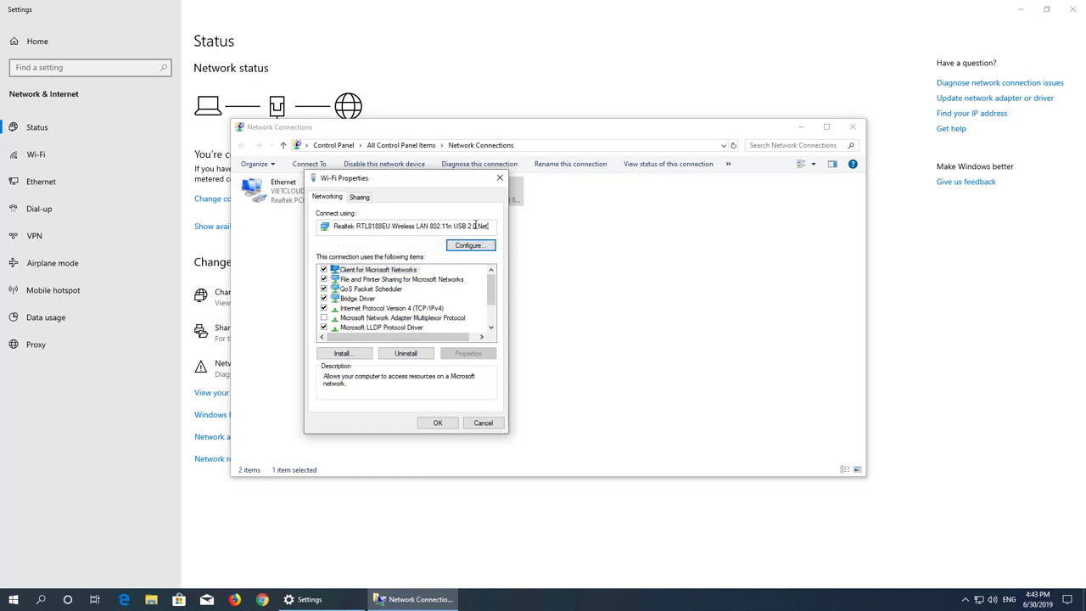
click(484, 422)
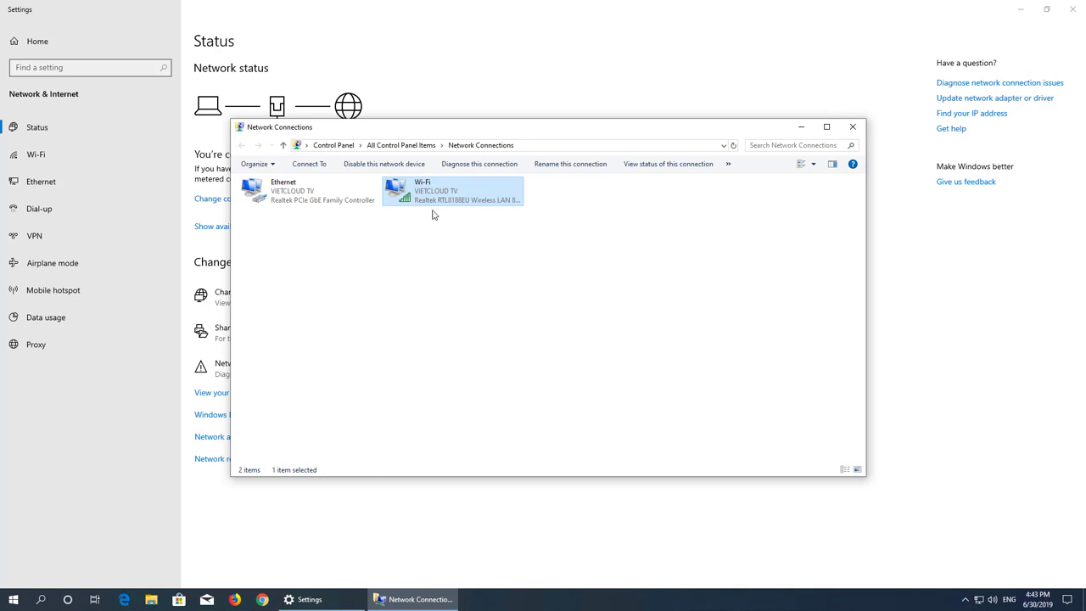
click(305, 204)
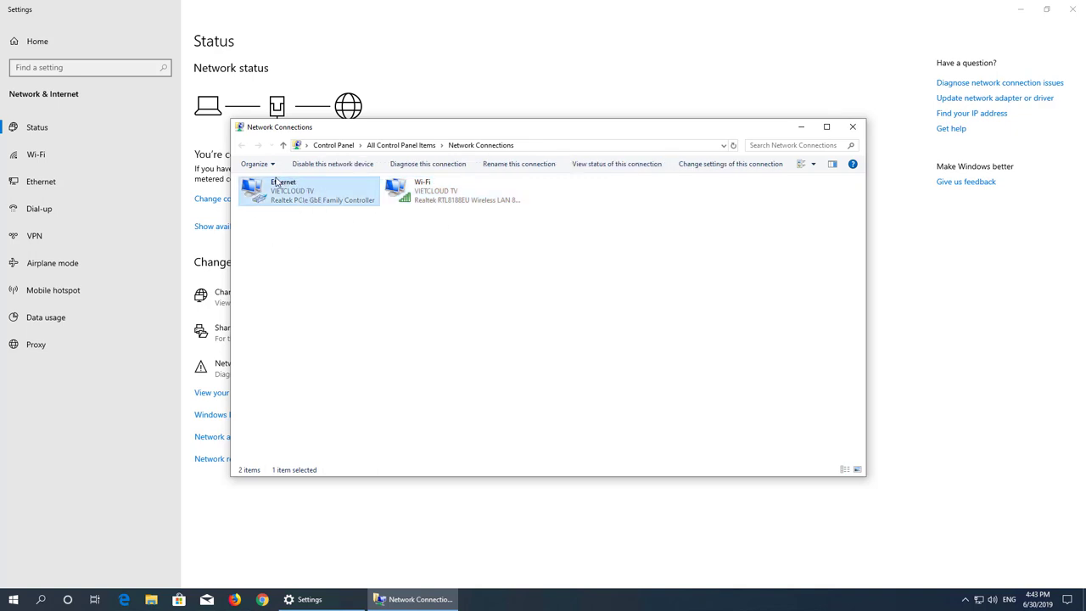
click(439, 271)
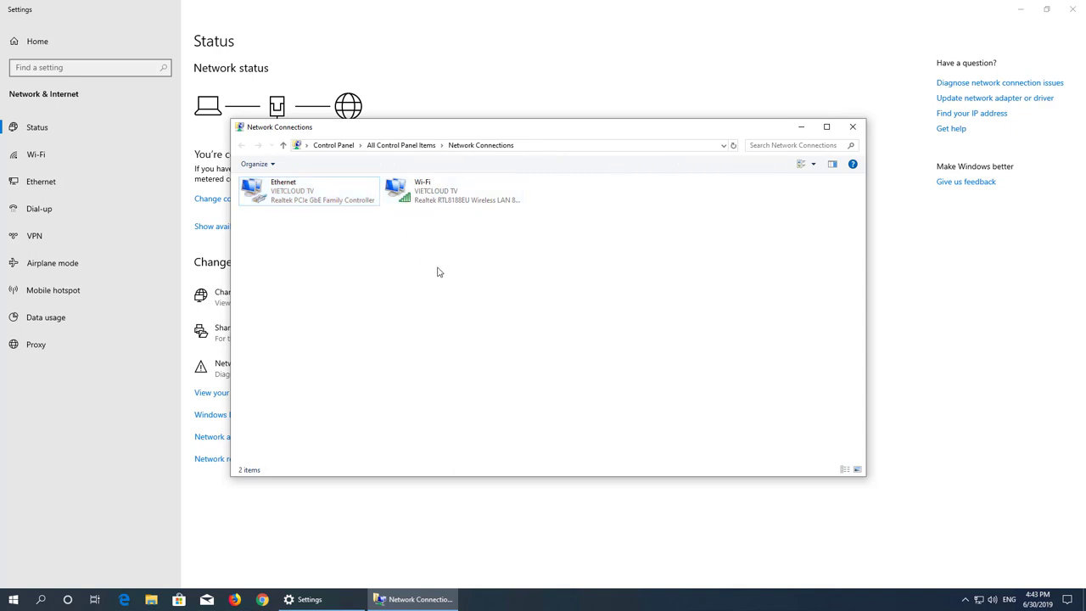
Step: Reveal the saved network security key in the Wi-Fi connection's wireless security properties, and close all the network windows
right_click(447, 204)
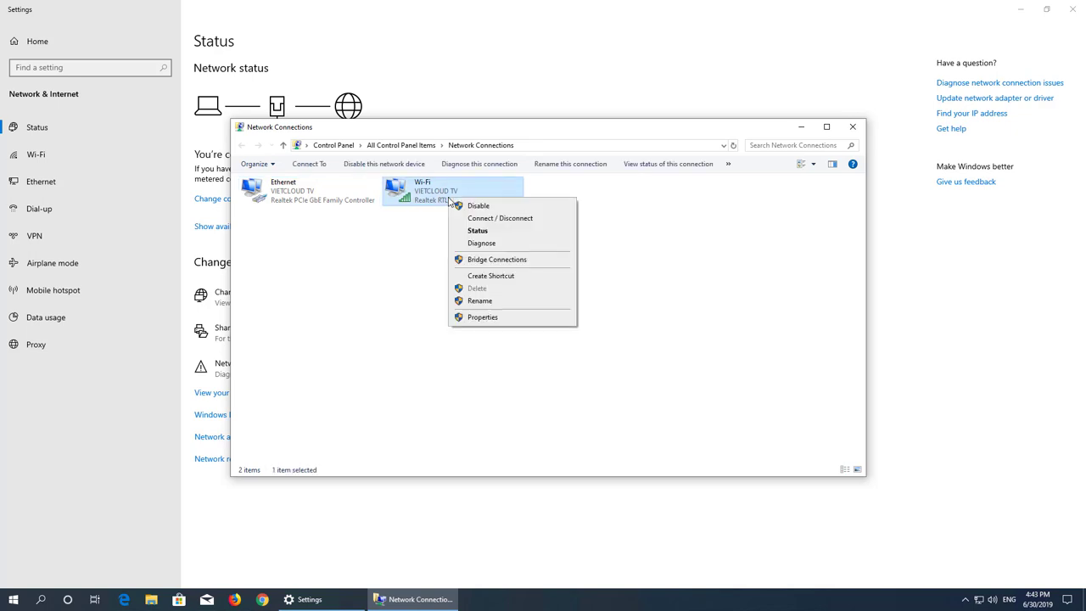
double_click(427, 194)
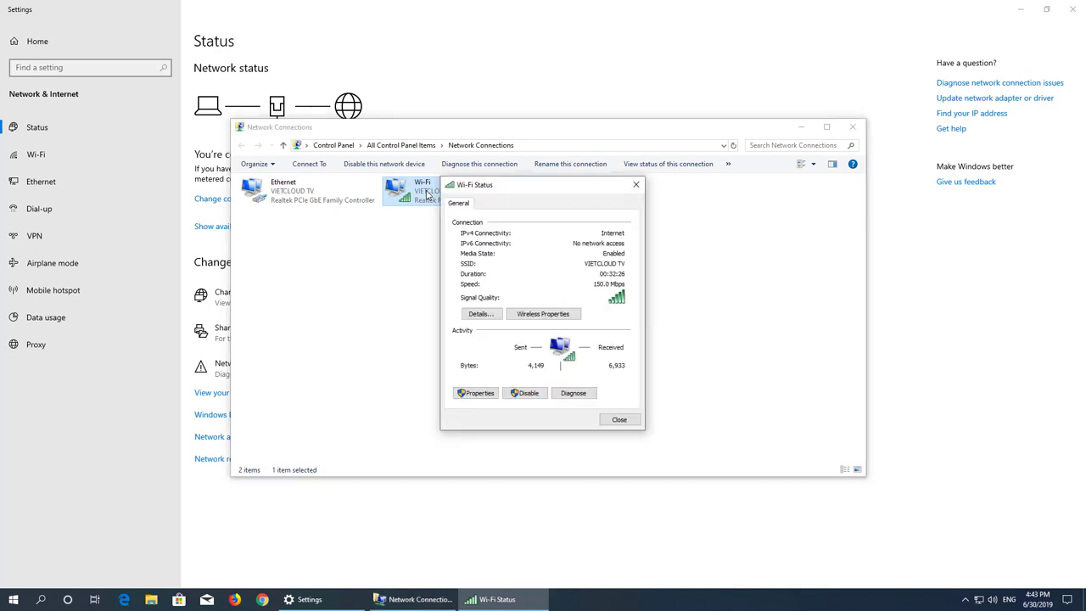
click(544, 315)
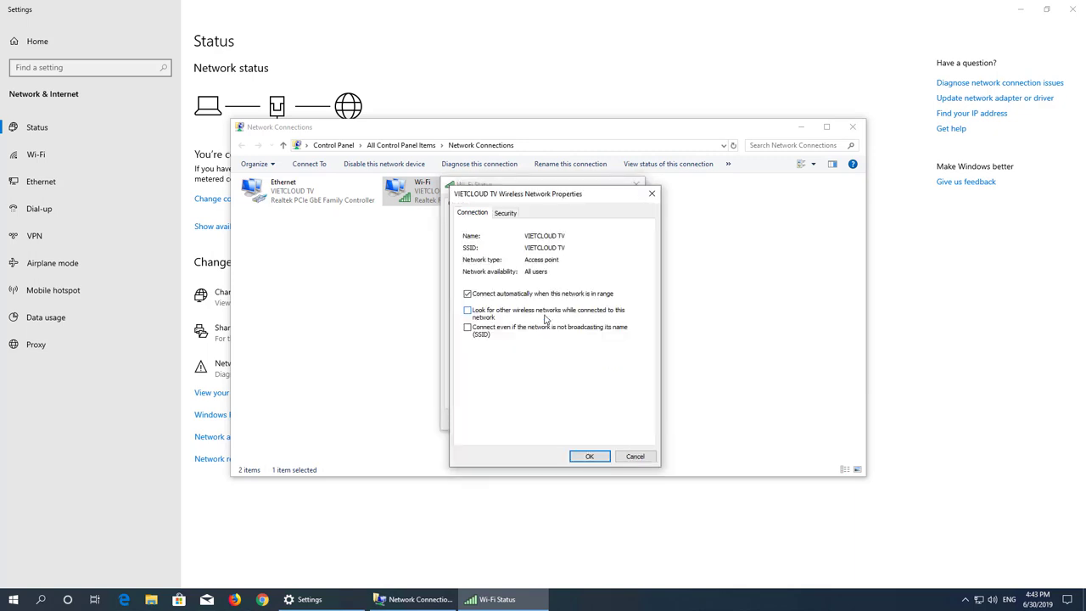
click(509, 215)
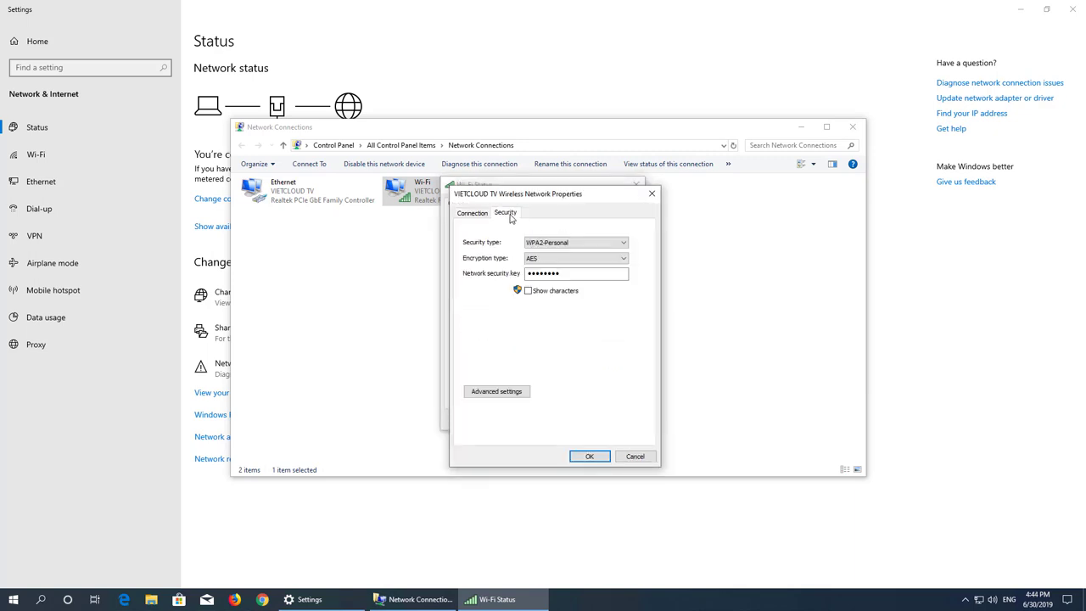
click(529, 292)
click(636, 456)
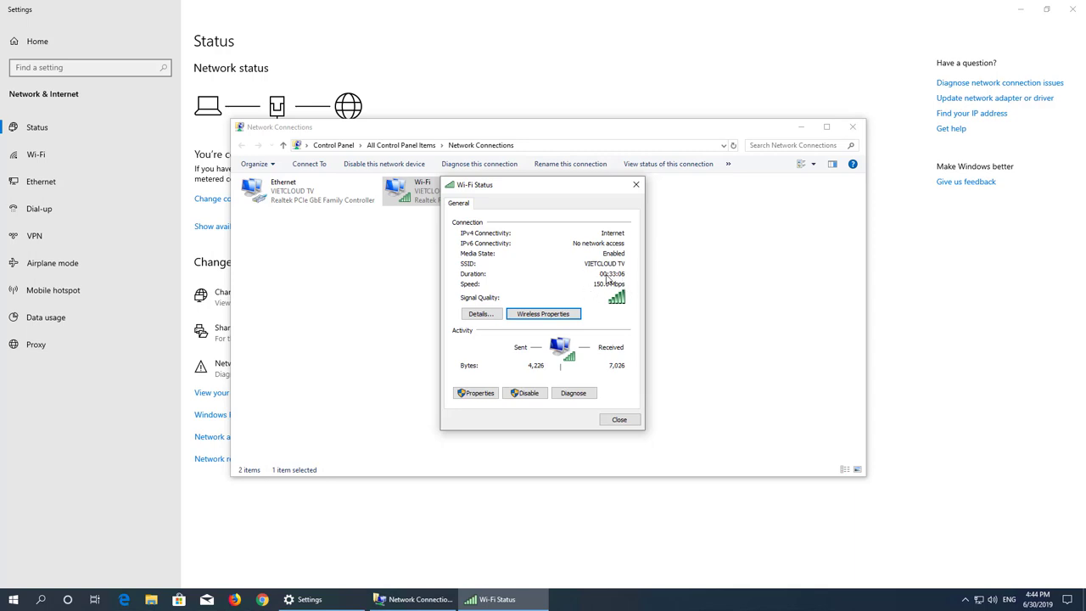
click(620, 419)
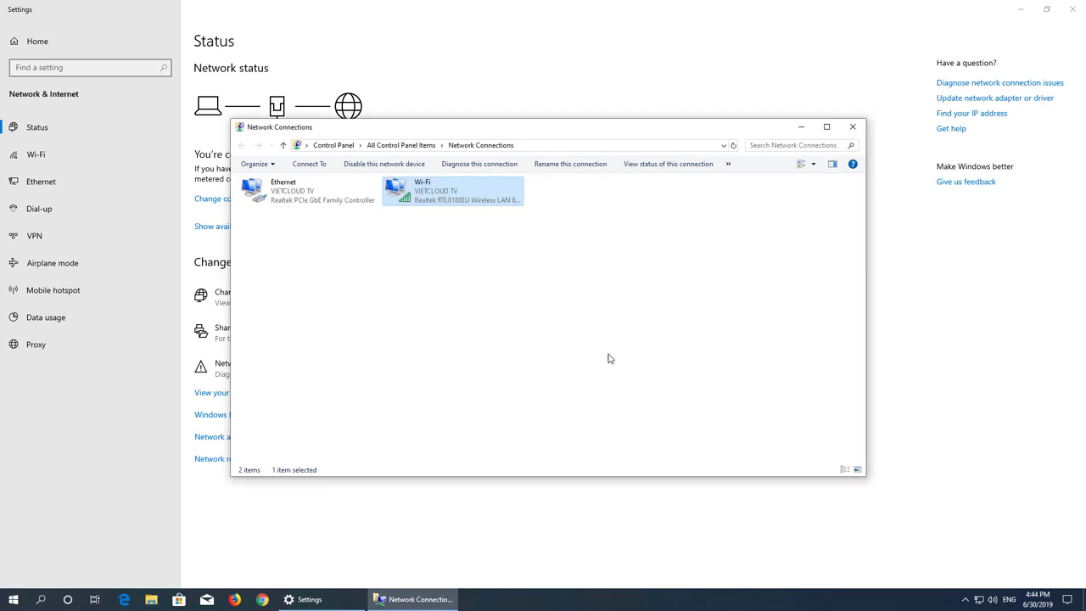
click(853, 127)
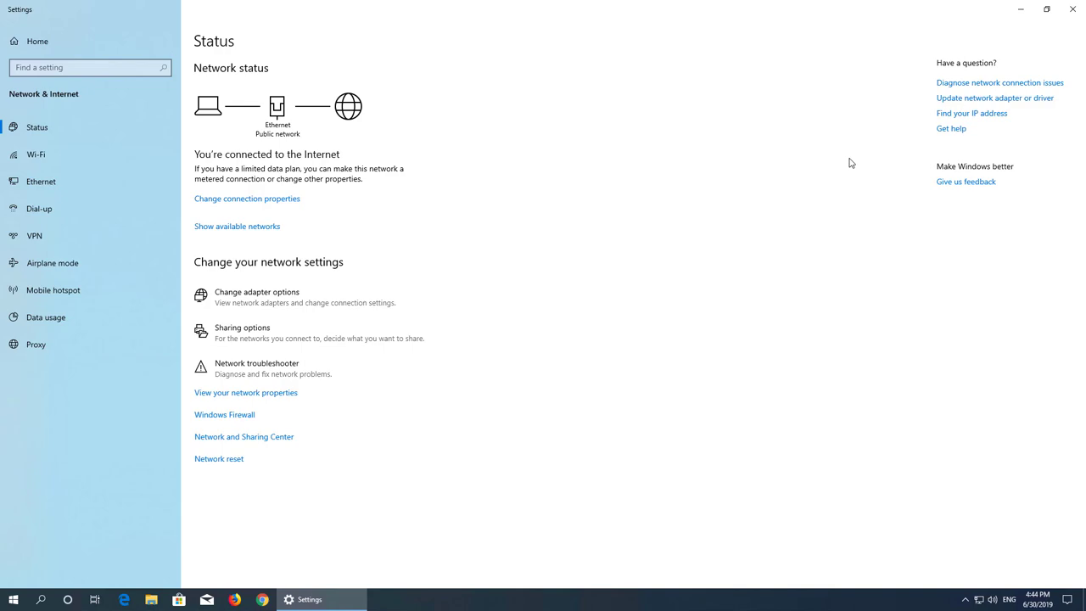
click(1073, 8)
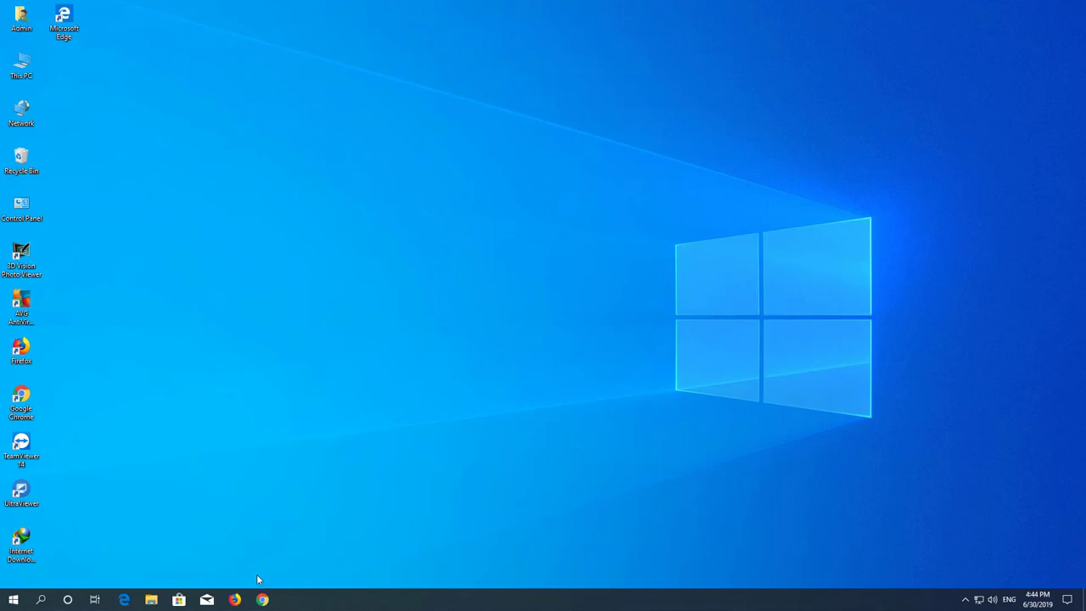
Step: Launch Firefox, decline making it the default browser, and go to google.com.vn
click(237, 597)
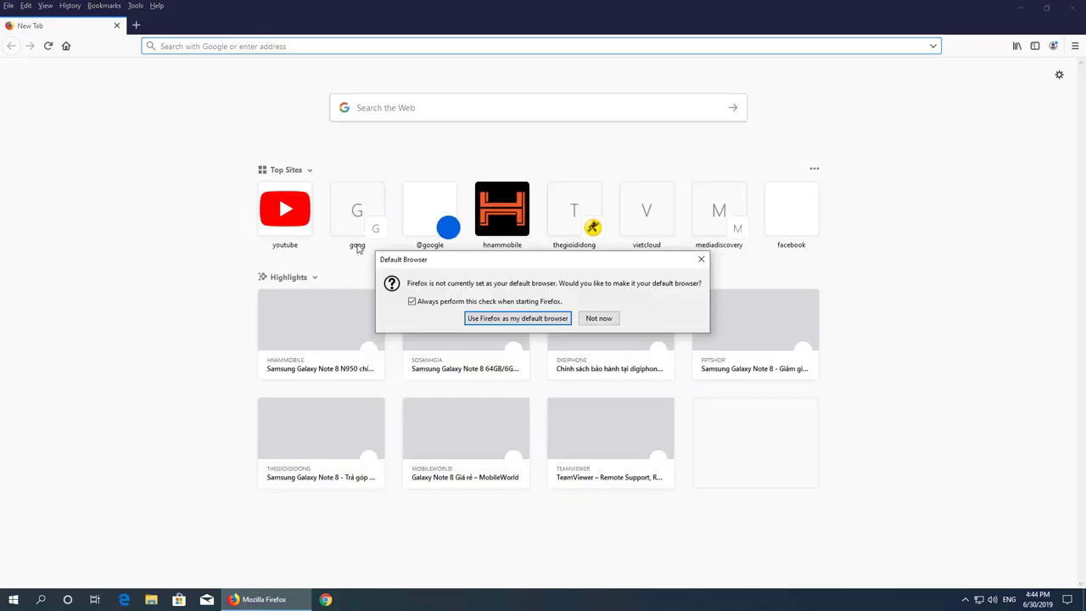
click(599, 318)
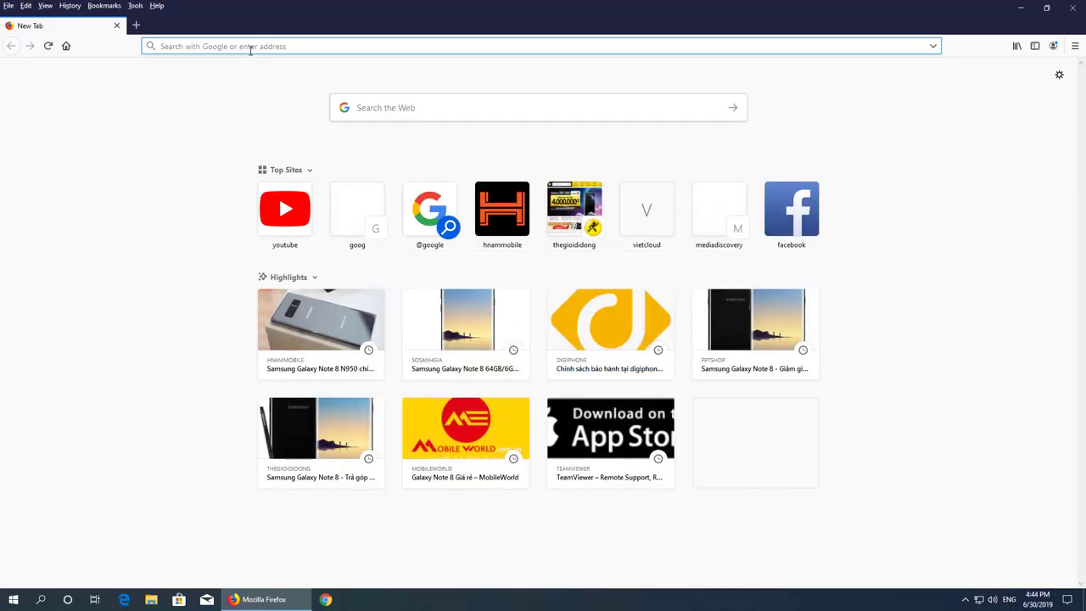
text(googl)
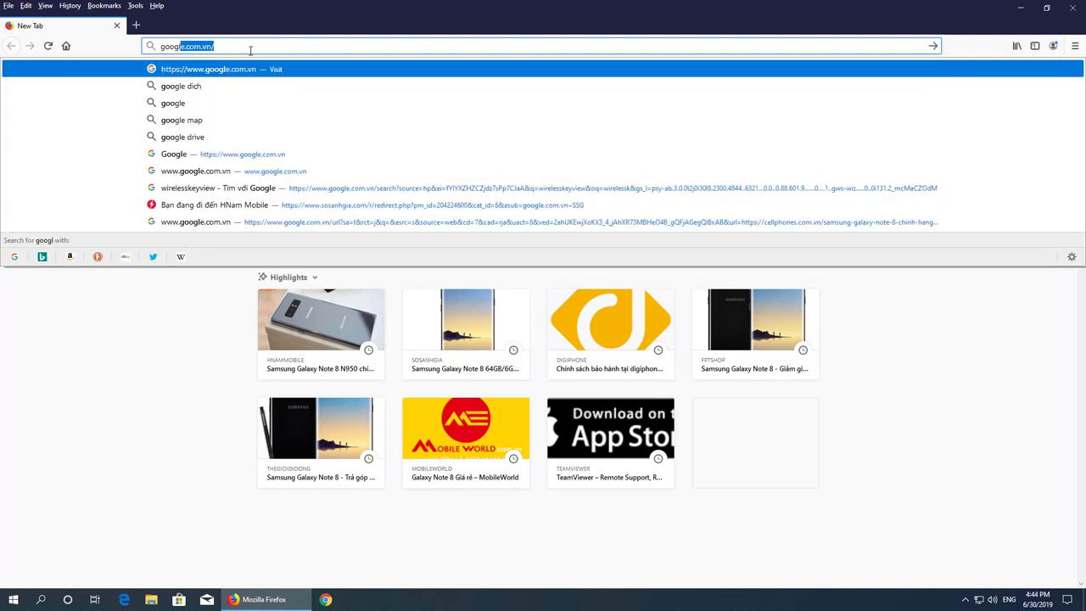
text(e)
key(Return)
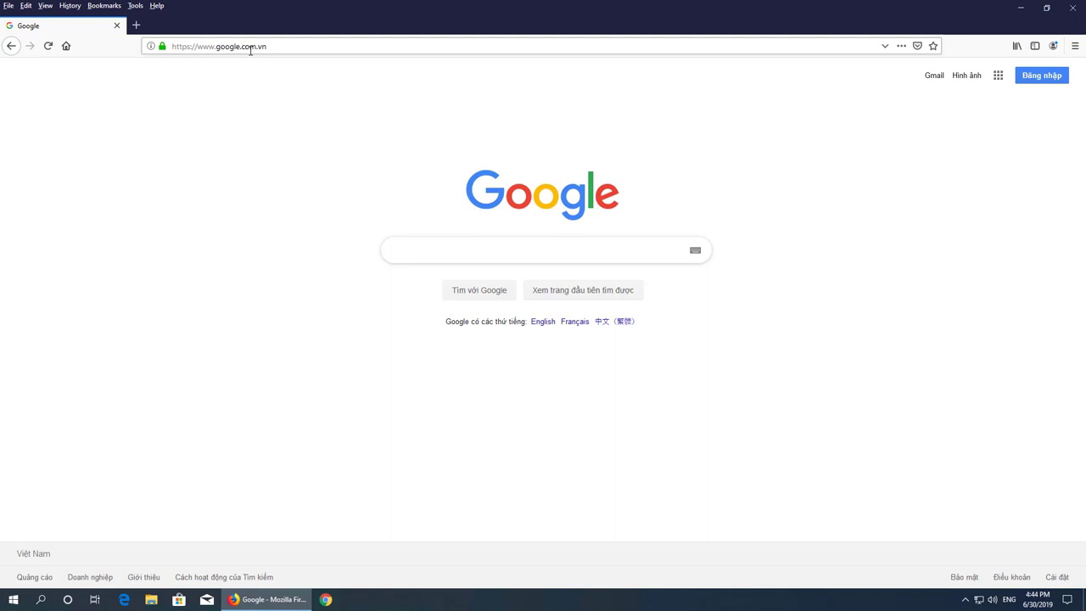
Step: Search Google for "wirelesskeyview"
text(wire)
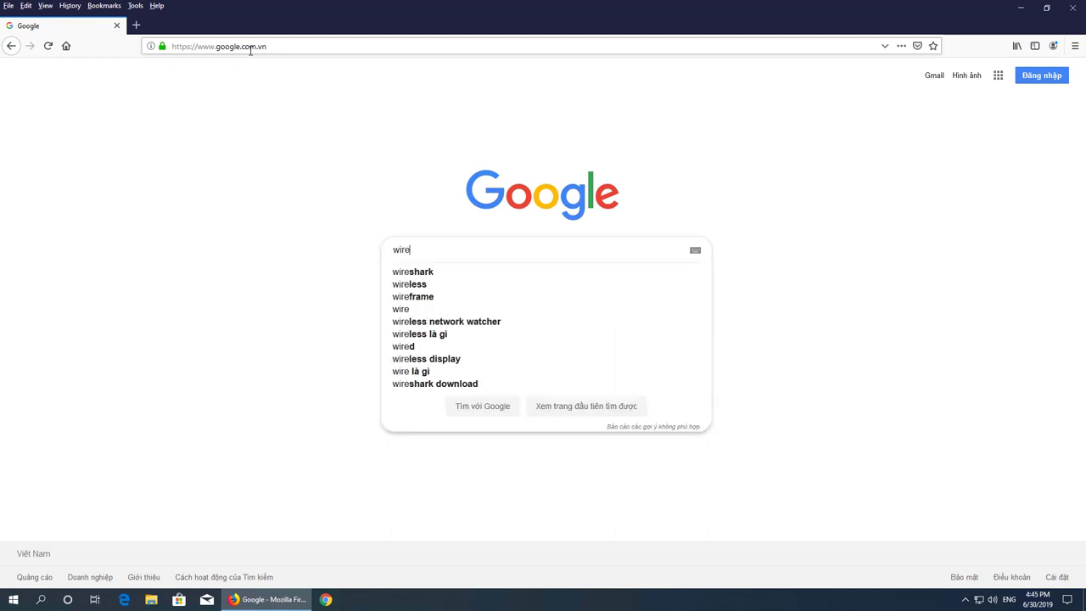
text(less)
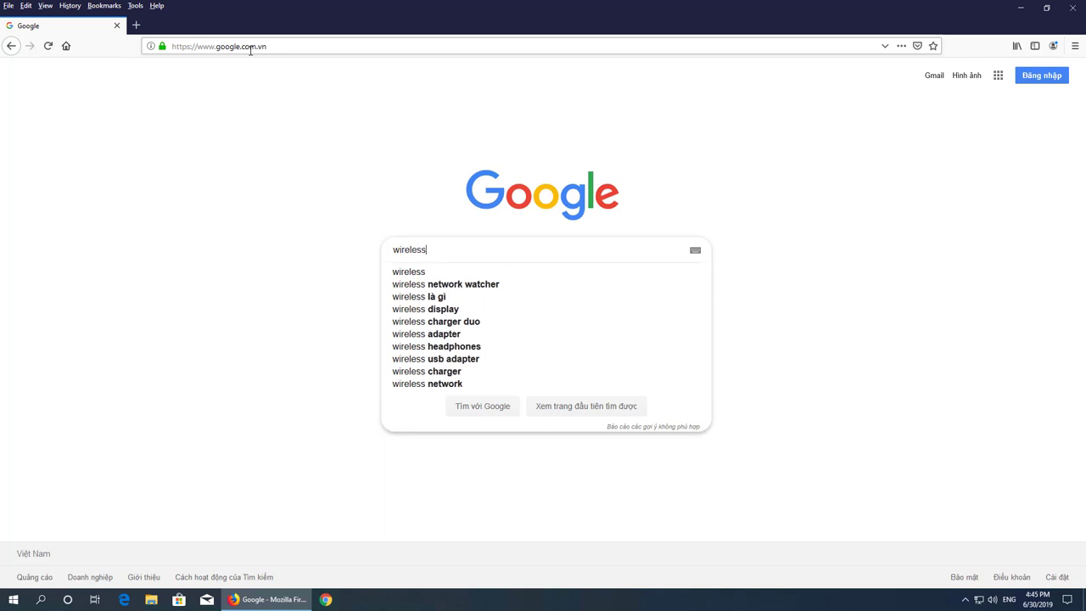
text(key)
key(Down)
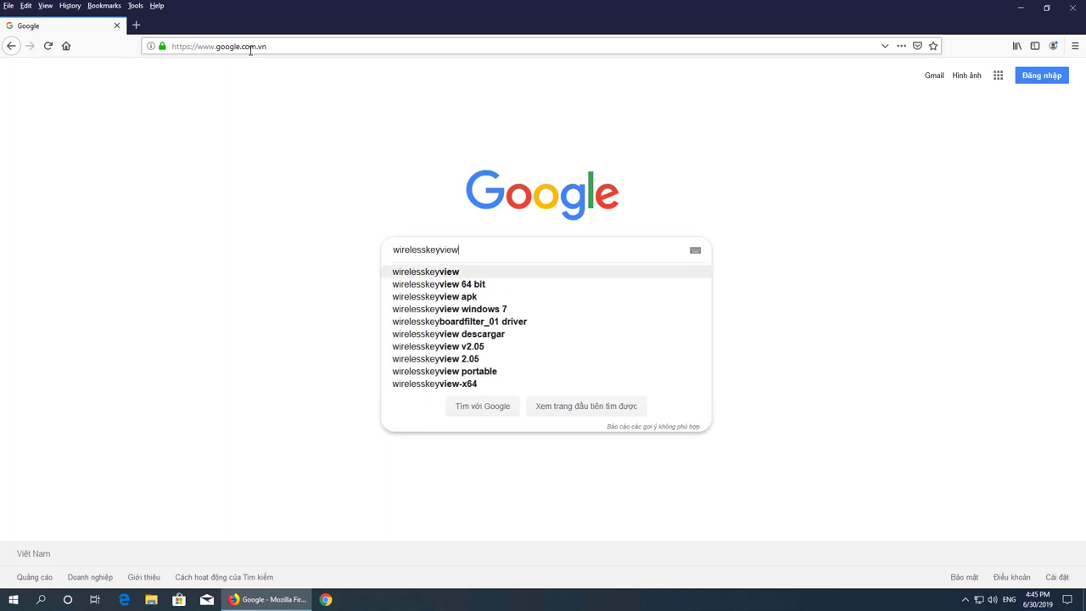
key(Return)
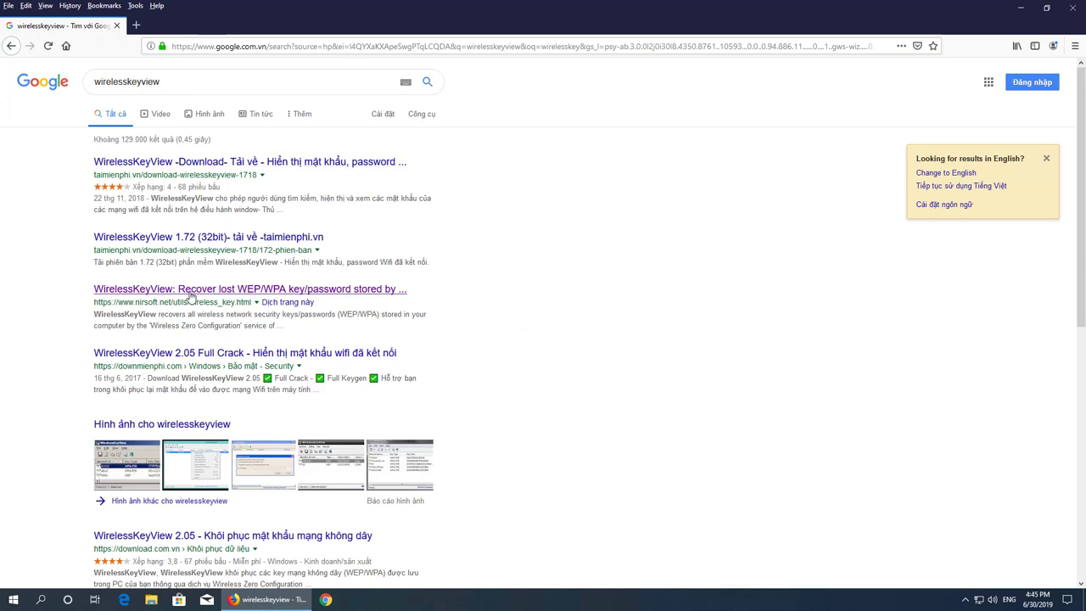
Step: Open NirSoft's WirelessKeyView page from the search results, download the x64 version, and open the zip with WinRAR
click(354, 288)
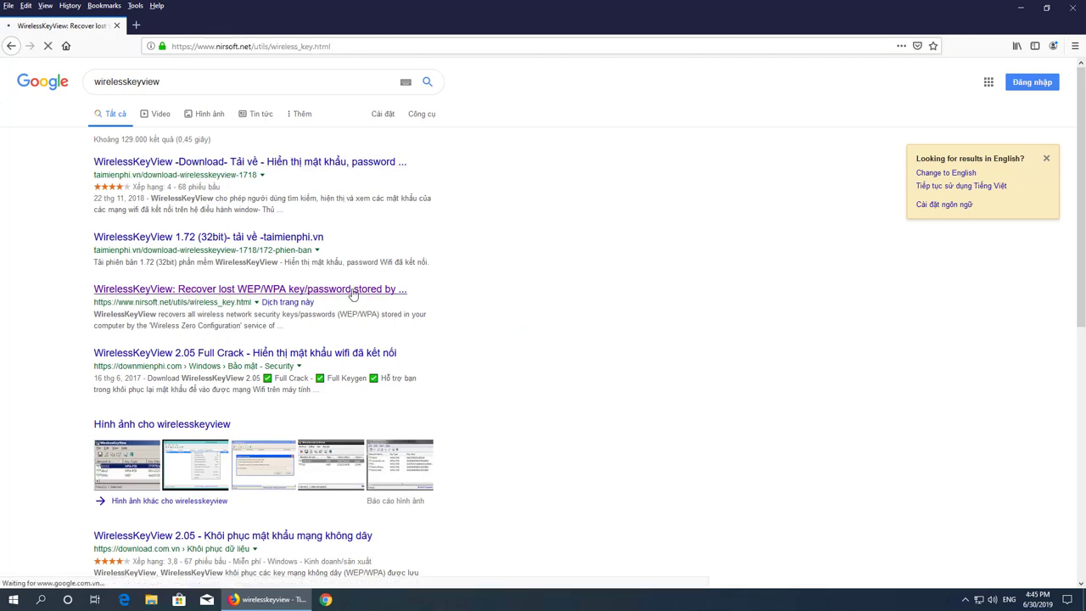
scroll(353, 294, down, 20)
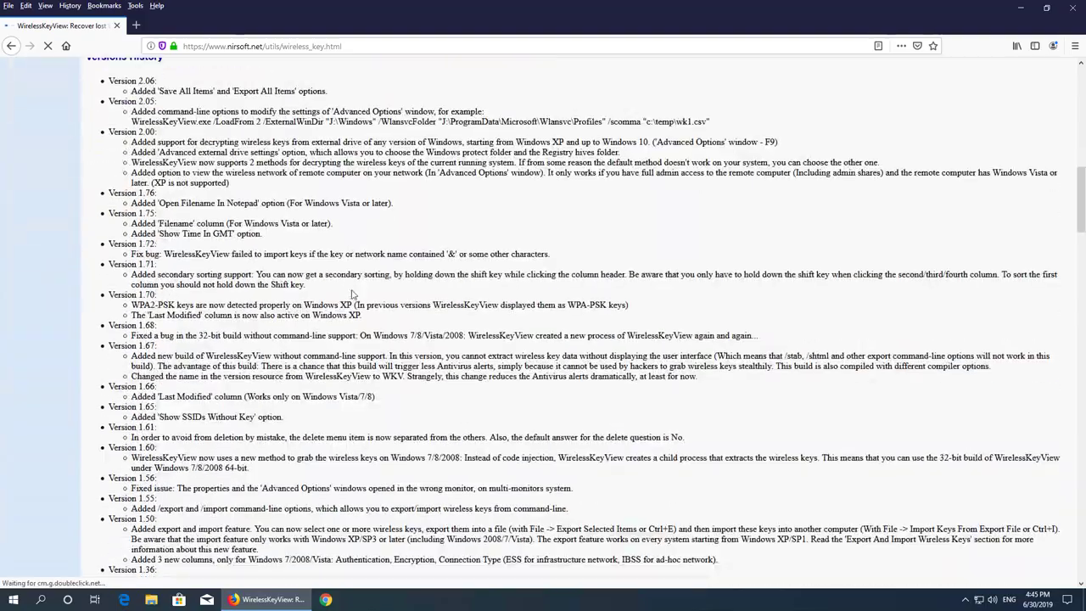
scroll(353, 290, down, 20)
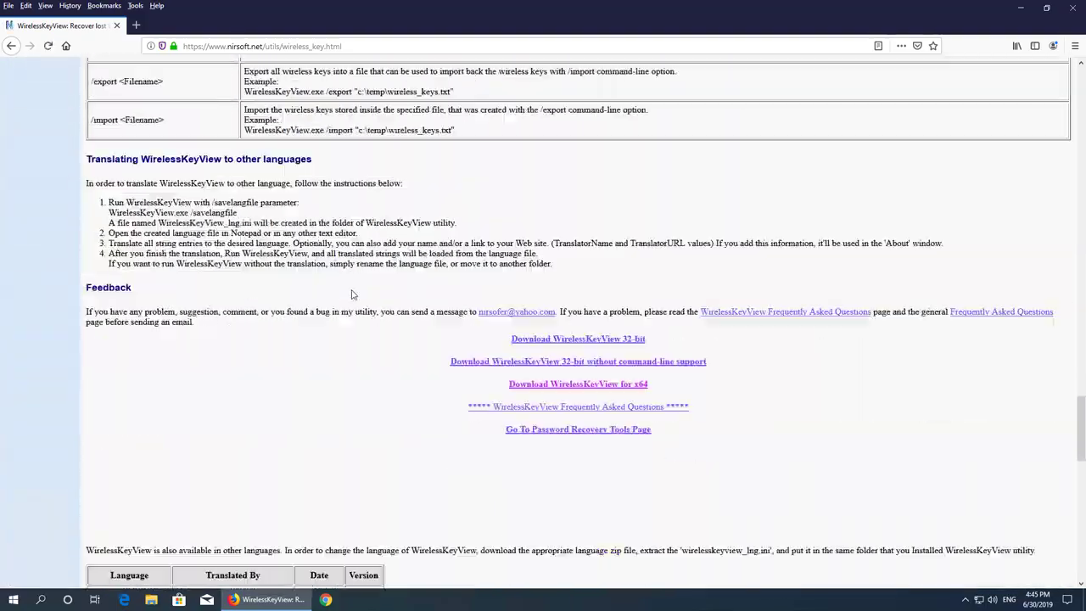
scroll(589, 288, up, 3)
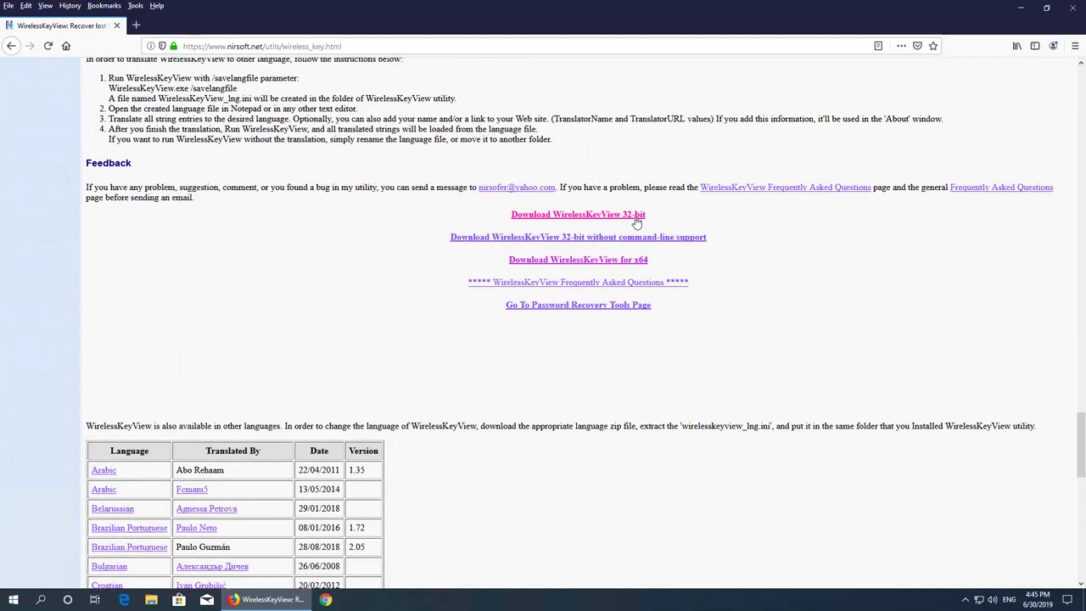
click(578, 261)
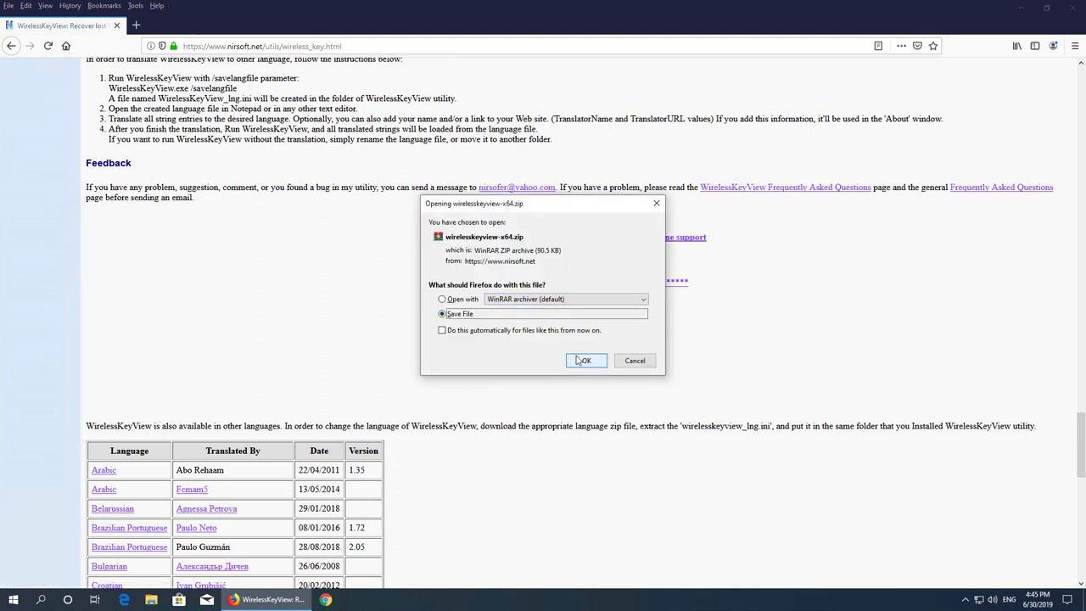
click(464, 301)
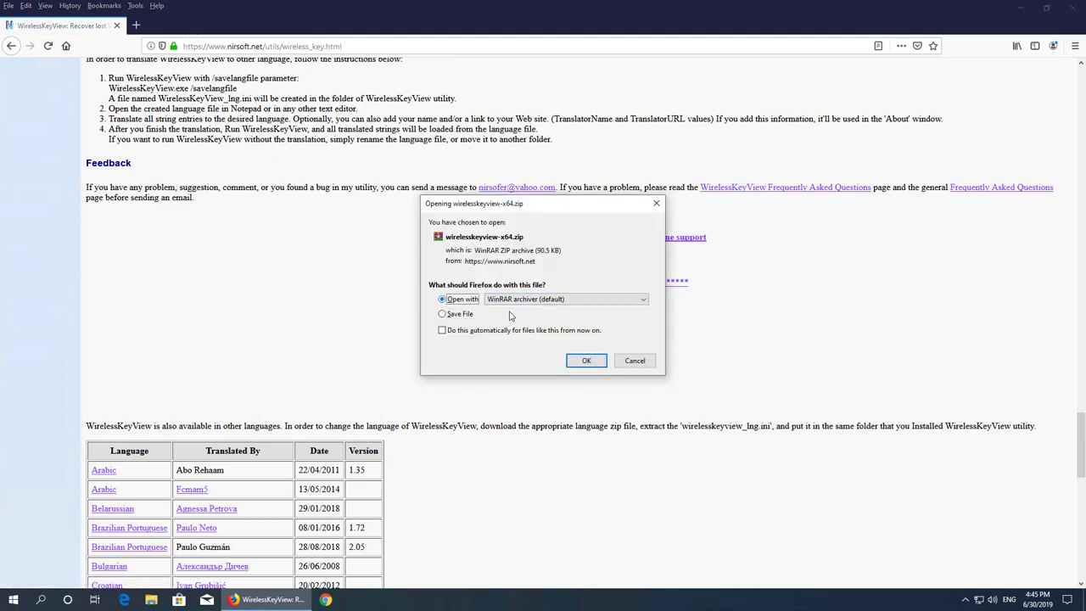
click(585, 360)
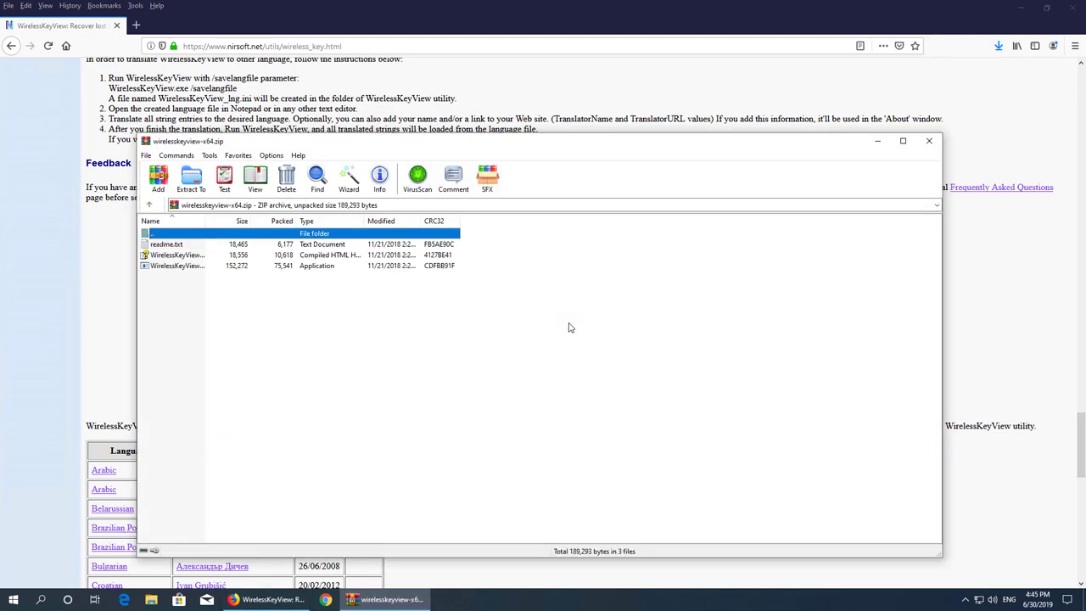
Step: Run the WirelessKeyView application from the archive and select the VIETCLOUD TV entry to view its saved key
double_click(201, 267)
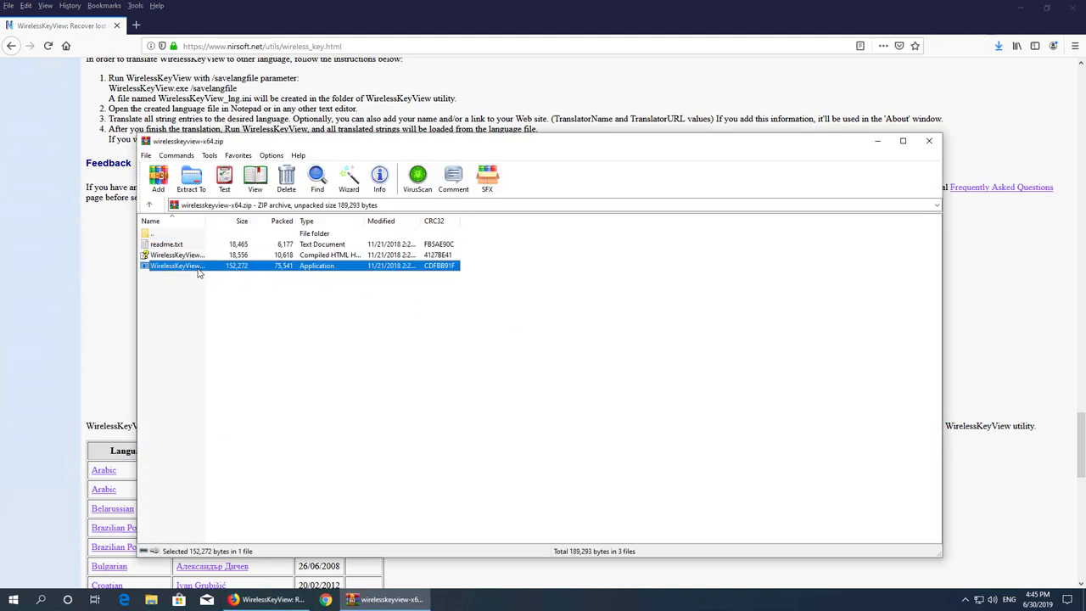
click(484, 376)
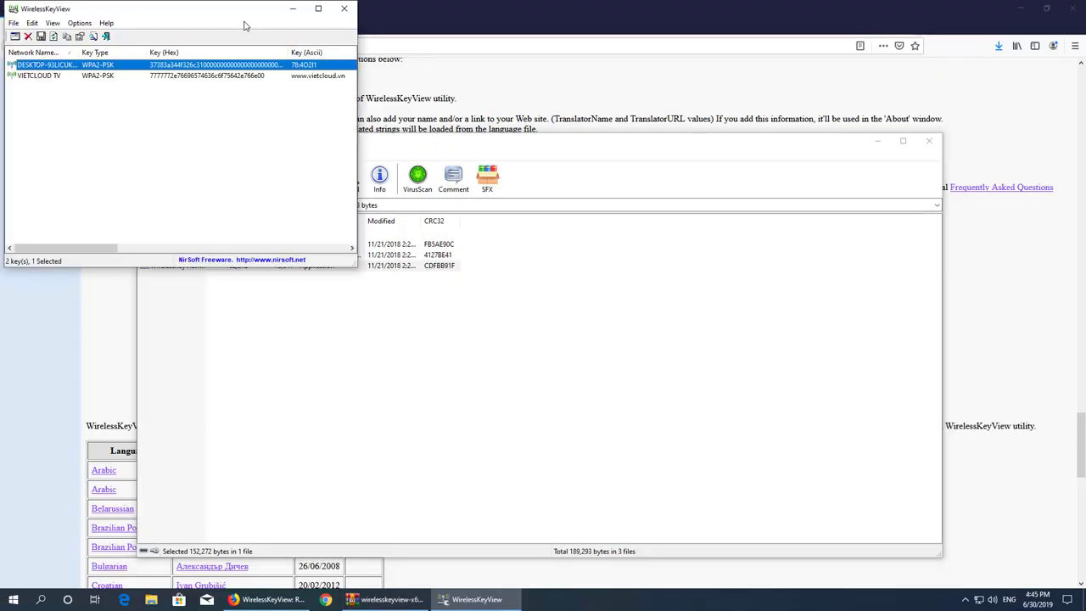
drag(245, 23, 604, 243)
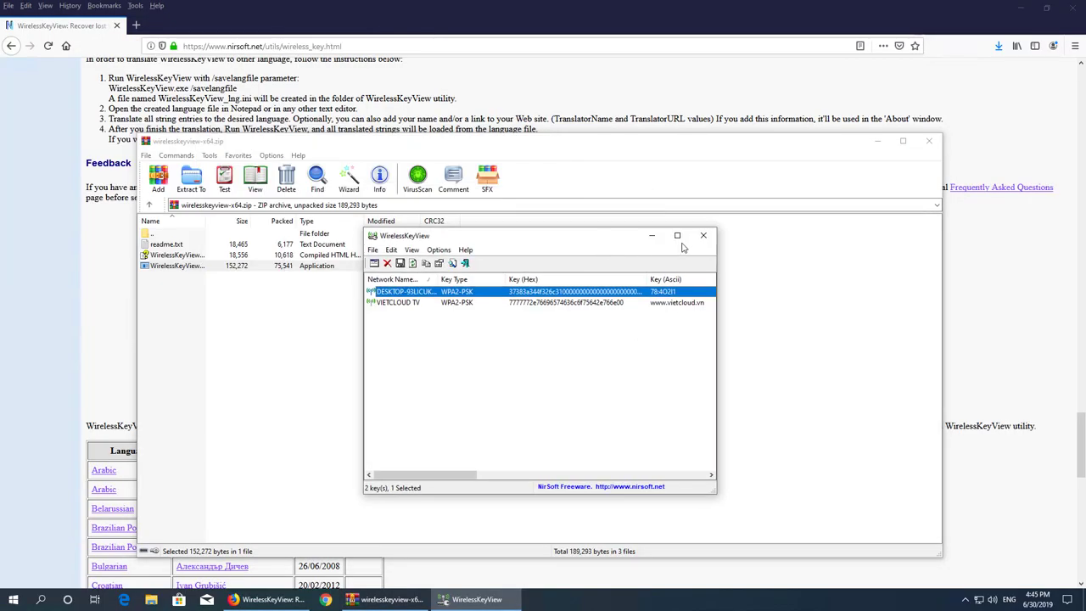
click(381, 305)
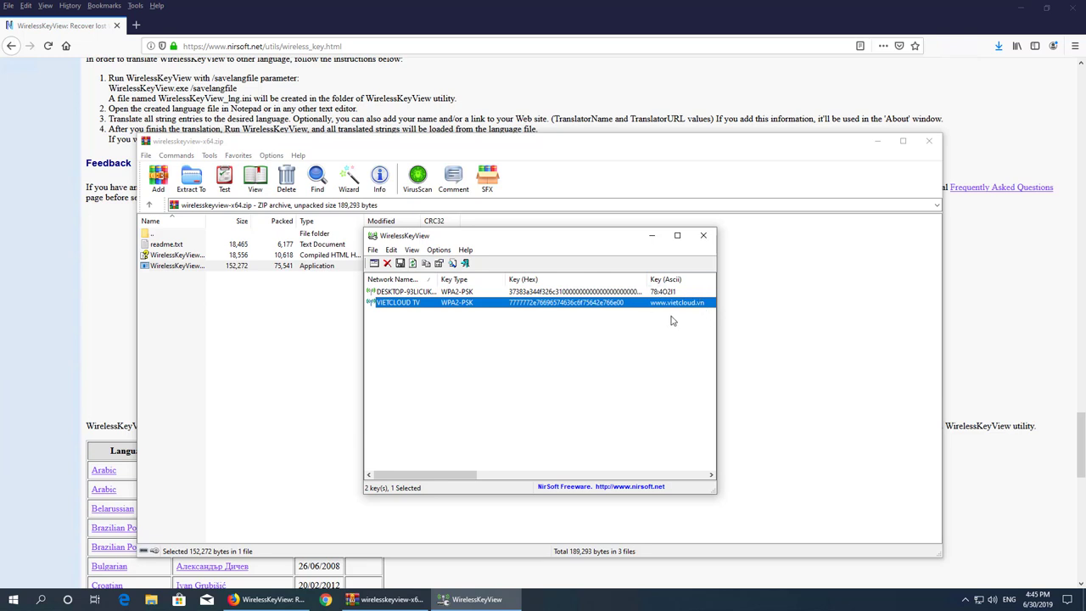
Step: Close WirelessKeyView, decline putting the changed files back in the archive, and close WinRAR and Firefox
click(703, 241)
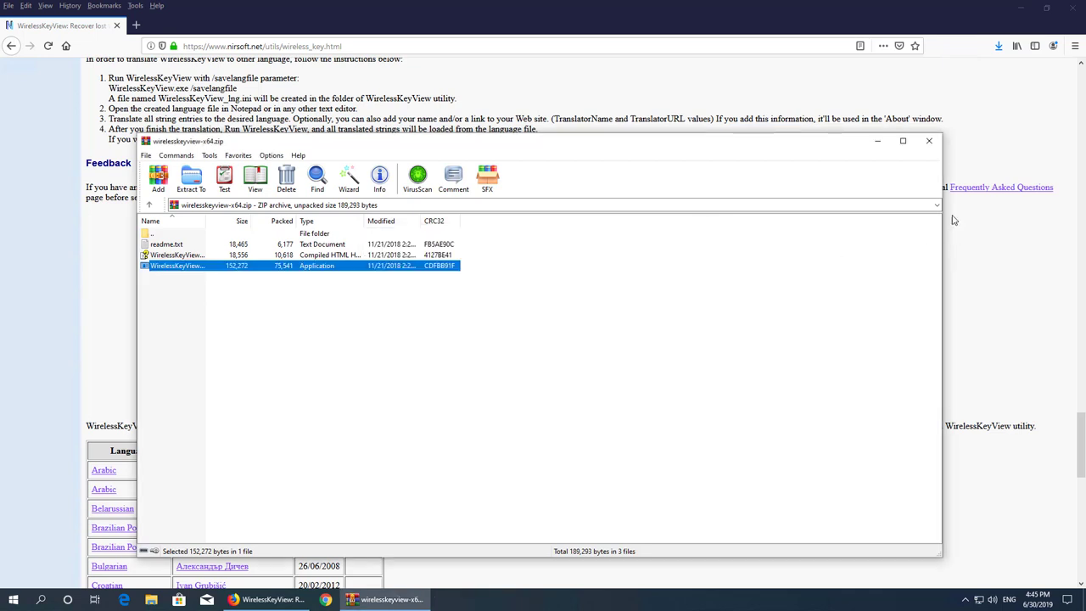
click(930, 141)
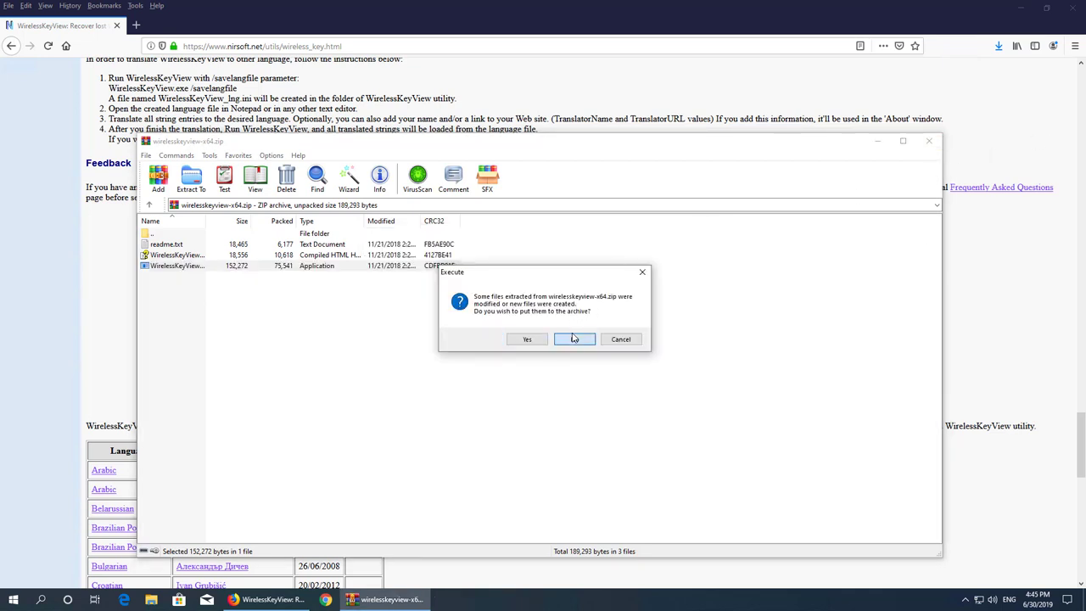
click(574, 338)
click(928, 141)
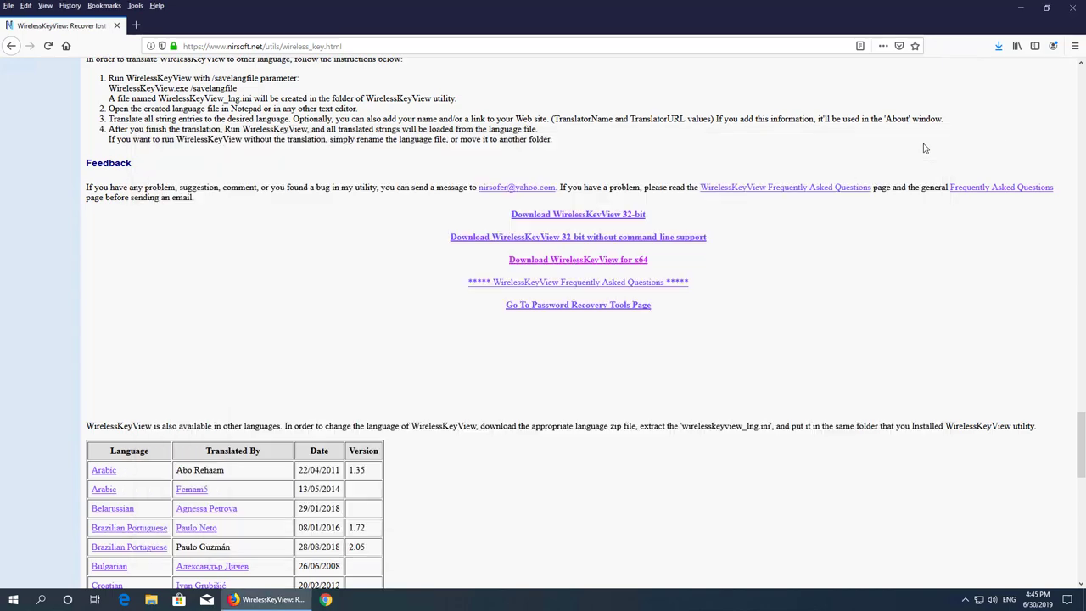
click(1071, 10)
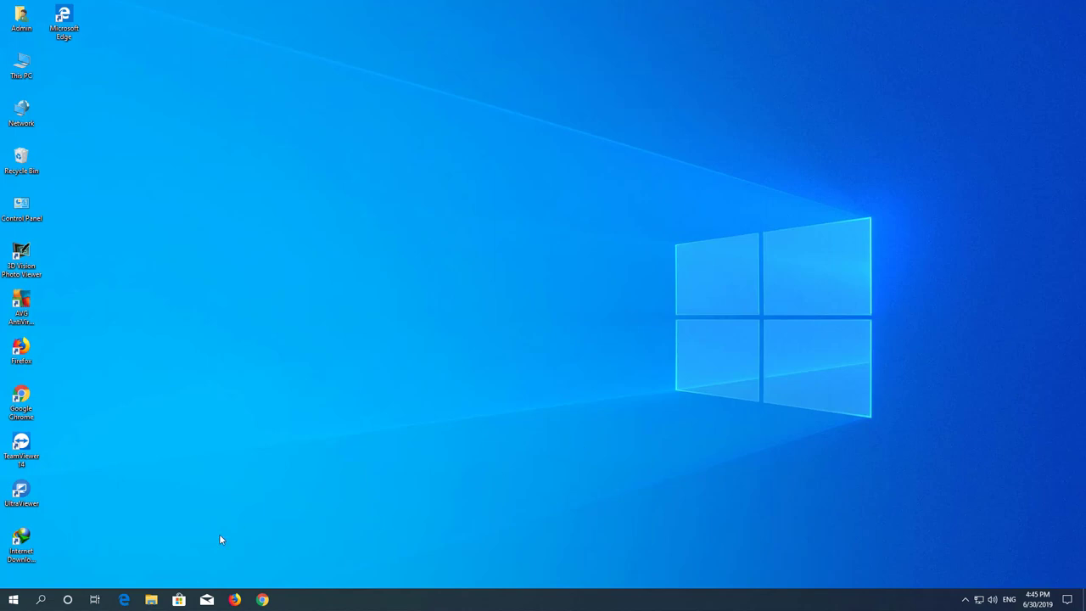
Step: Search Windows for PowerShell, launch it, and move its window toward the middle of the desktop
click(40, 599)
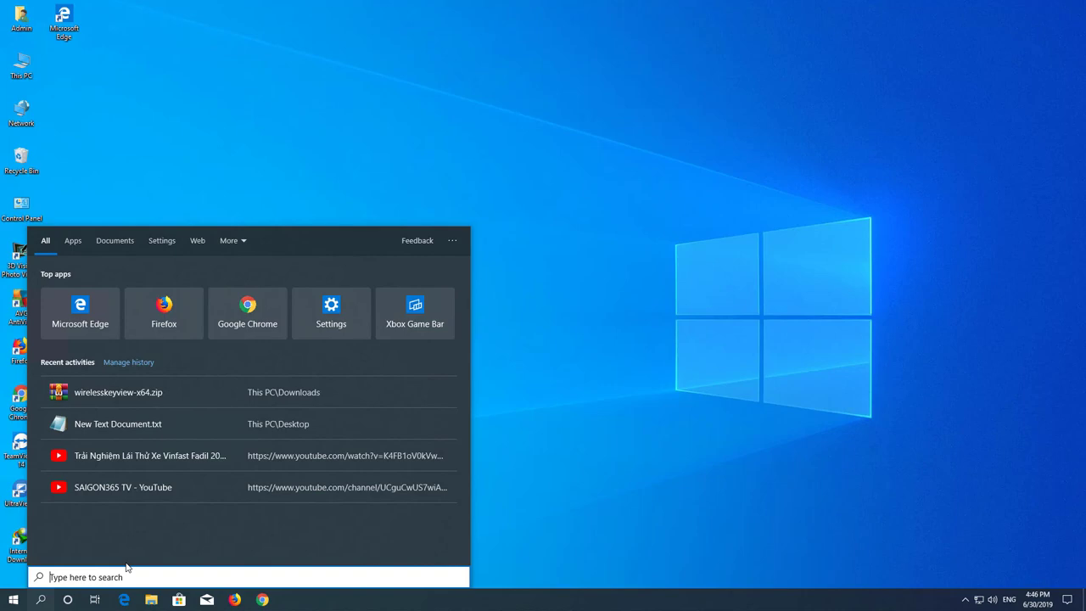
text(po)
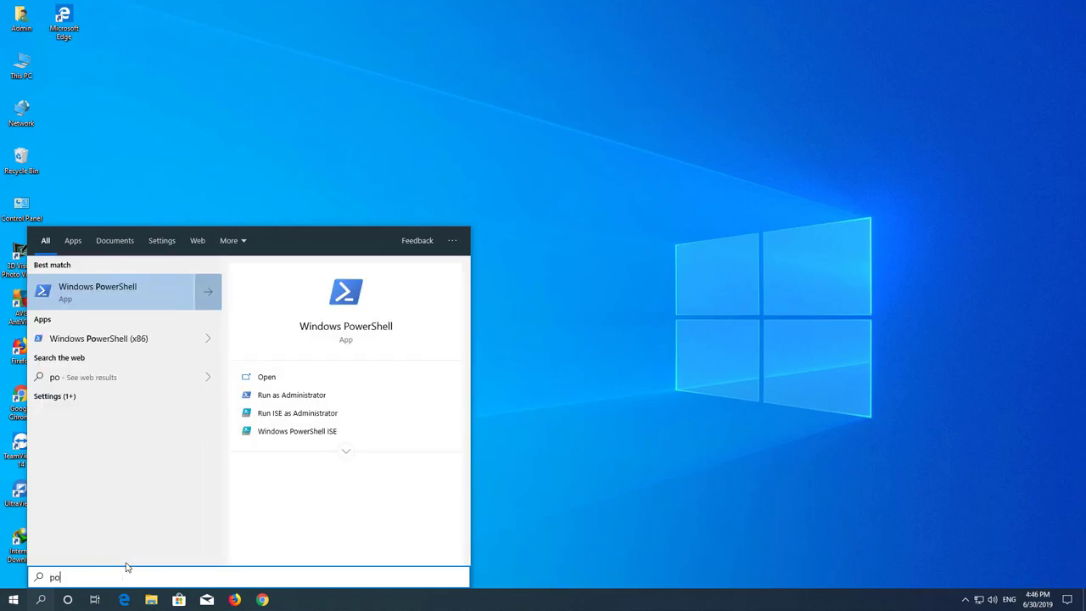
click(123, 297)
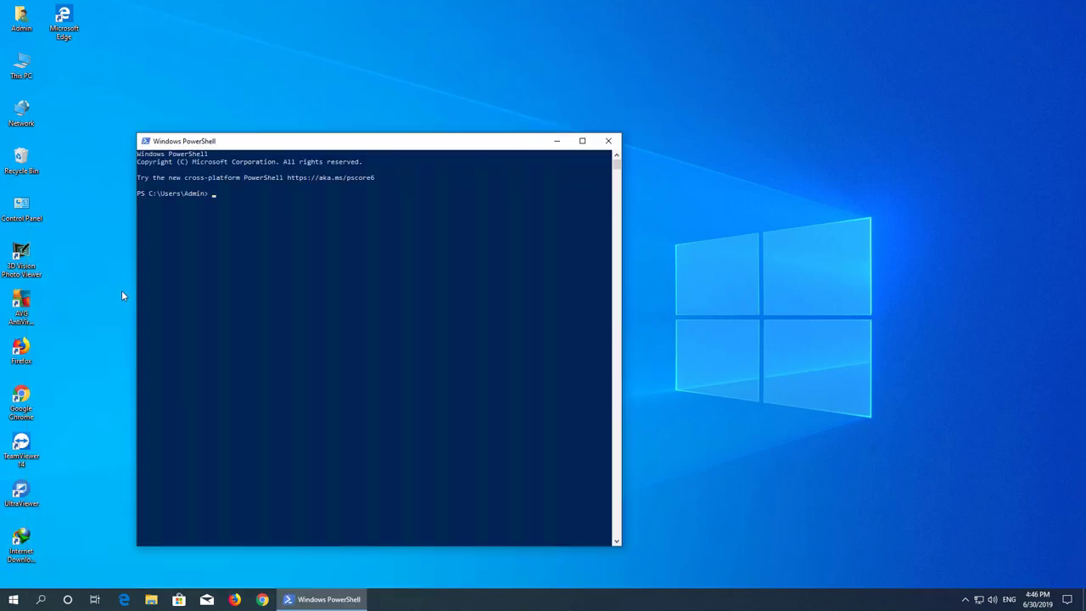
drag(429, 144, 569, 154)
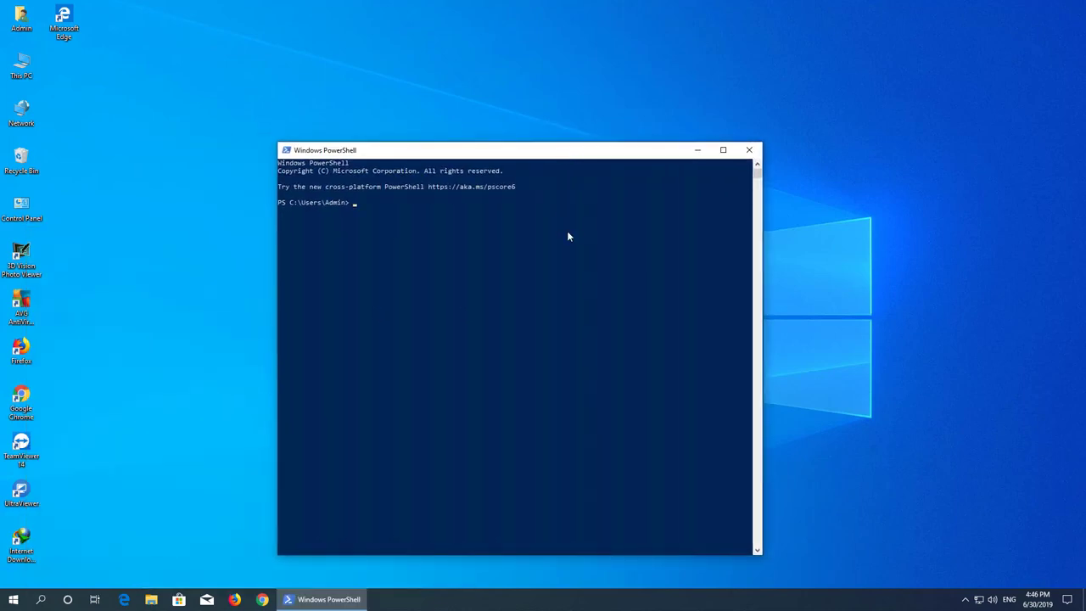
Step: List the saved Wi-Fi profiles by running "netsh wlan show profiles"
text(netsh wlan)
text(show profiles)
key(Return)
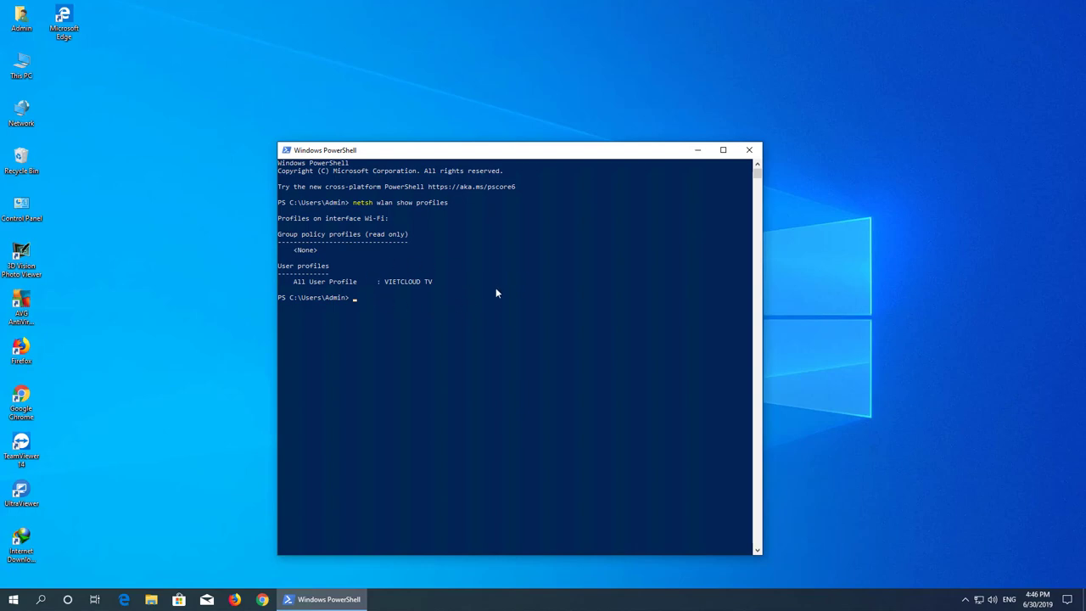
Step: Run netsh wlan show profiles name="VIETCLOUD TV" key=clear, and highlight the Key Content line in the output
key(Up)
text(name="VIETCLOUD TV" key=clear)
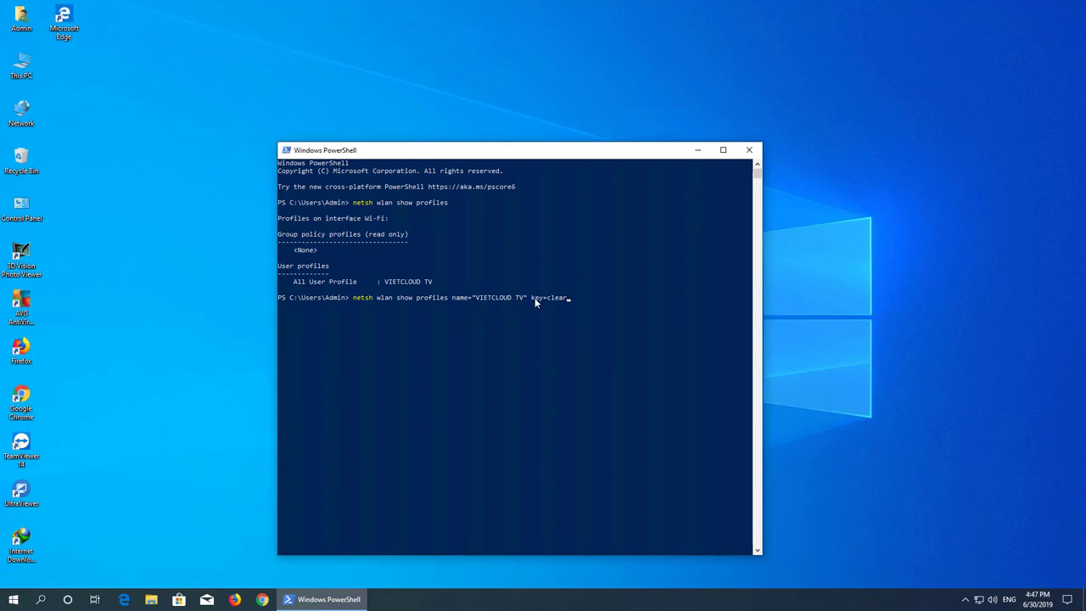
key(Return)
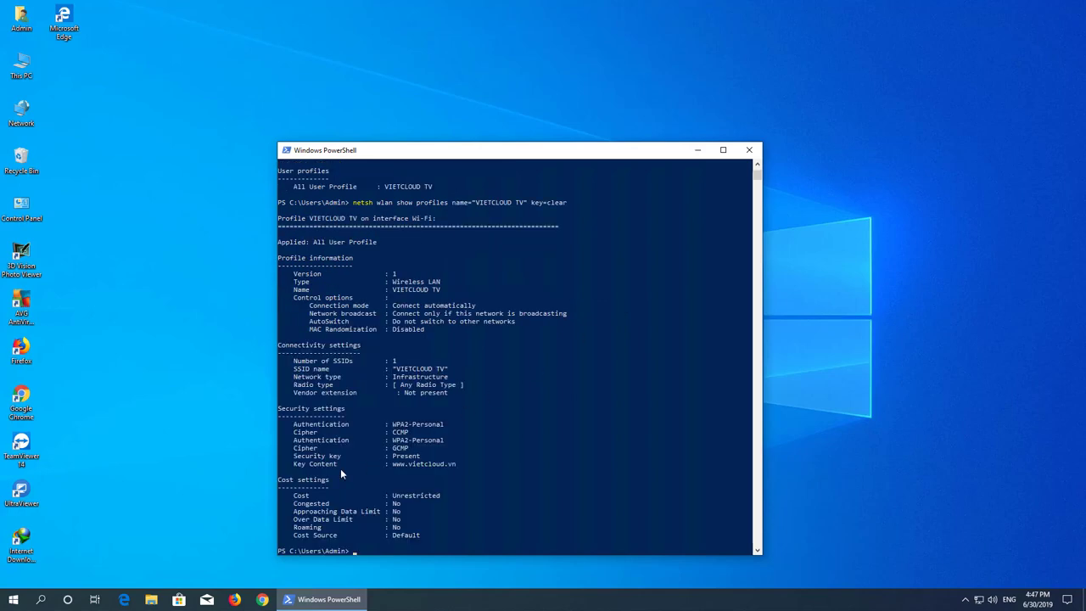
drag(293, 465, 394, 463)
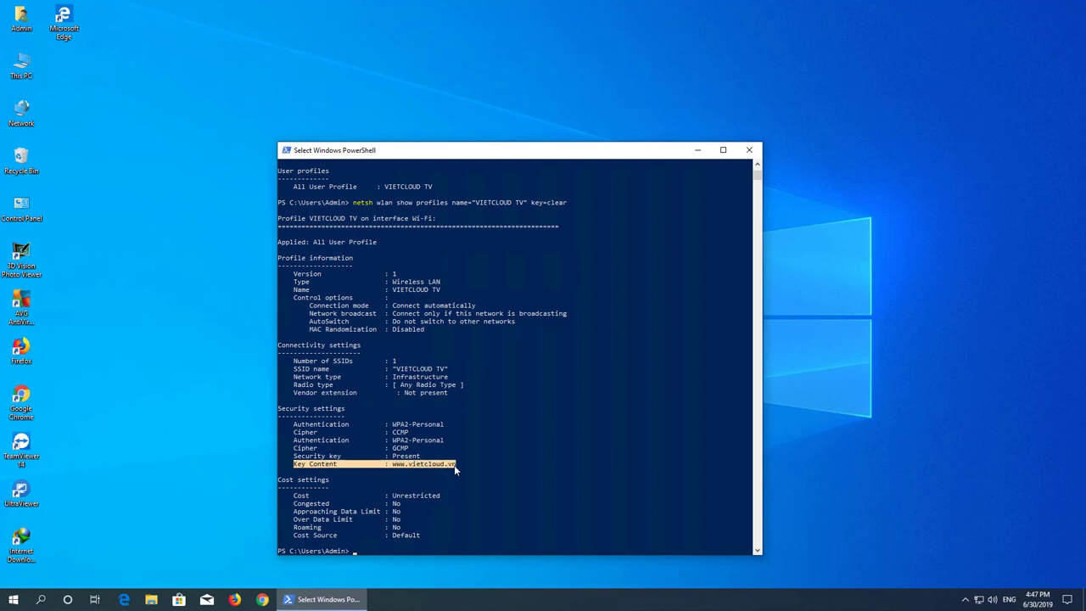